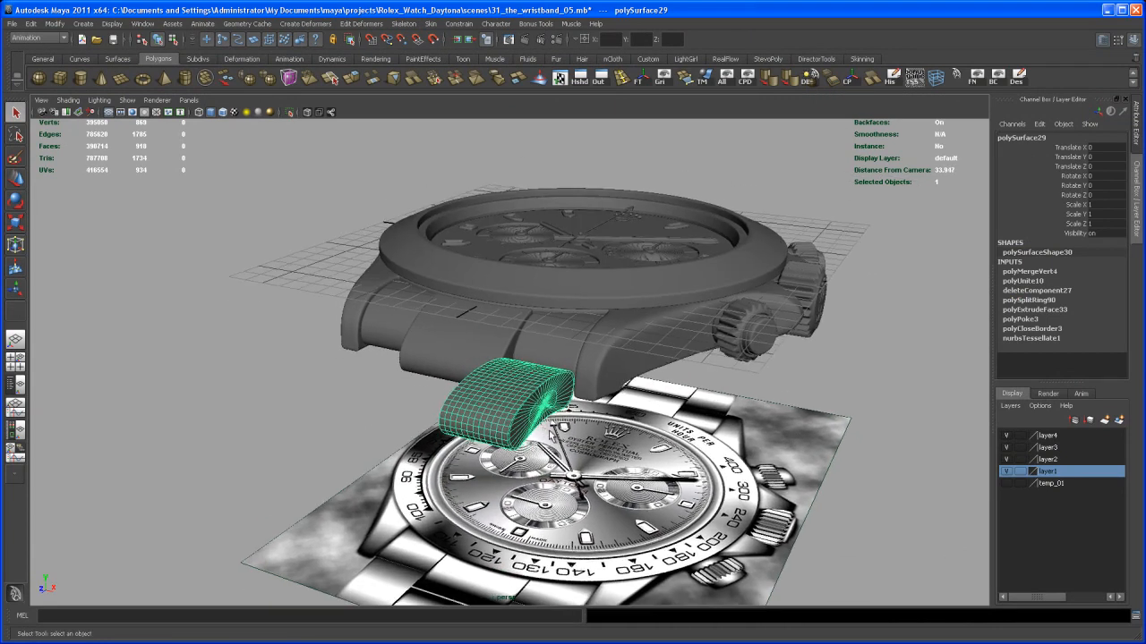
Delete the middle lengthwise edge loops of the wristband link, keeping two loops near each side edge
{"action": "right_click_drag", "start_coordinate": [548, 388], "coordinate": [630, 537], "text": "alt"}
{"action": "left_click_drag", "start_coordinate": [630, 537], "coordinate": [609, 432], "text": "alt"}
{"action": "right_click_drag", "start_coordinate": [609, 432], "coordinate": [611, 434], "text": "alt"}
{"action": "mouse_move", "coordinate": [611, 434]}
{"action": "left_mouse_down", "text": "alt"}
{"action": "mouse_move", "coordinate": [614, 450]}
{"action": "mouse_move", "coordinate": [613, 433]}
{"action": "left_mouse_up", "text": "alt"}
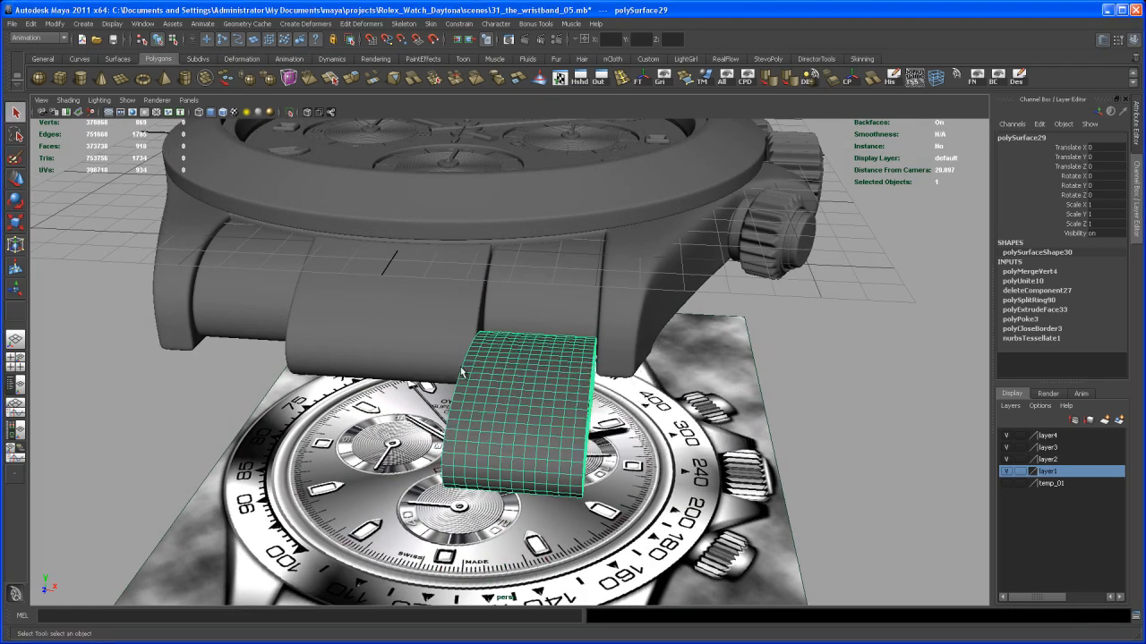
{"action": "key", "text": "space"}
{"action": "key", "text": "space"}
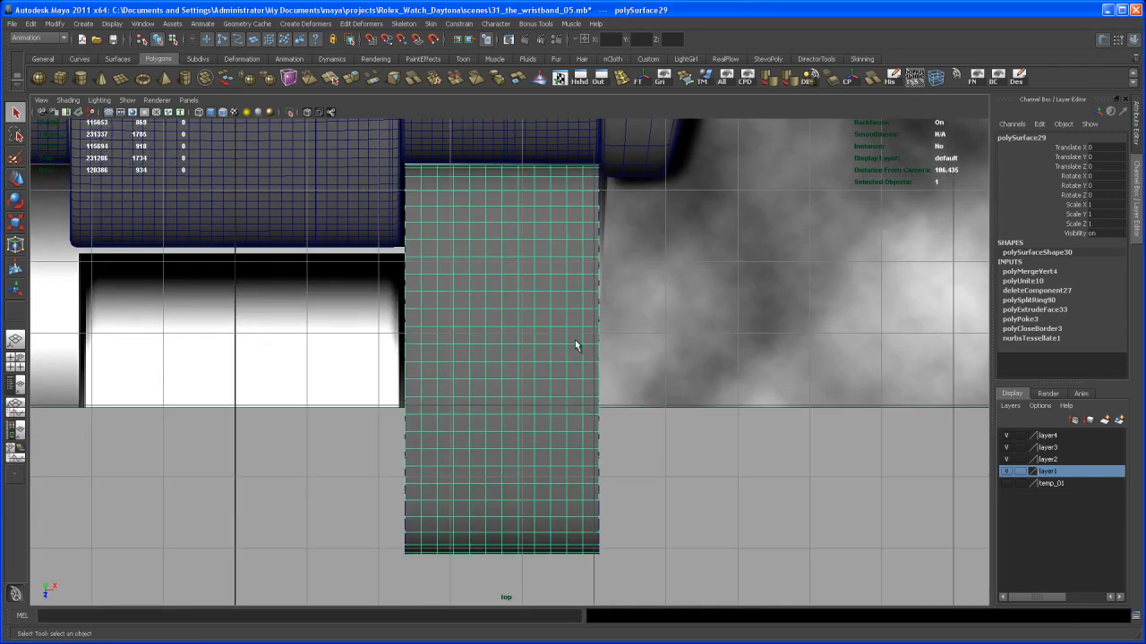
{"action": "right_click_drag", "start_coordinate": [546, 306], "coordinate": [554, 282]}
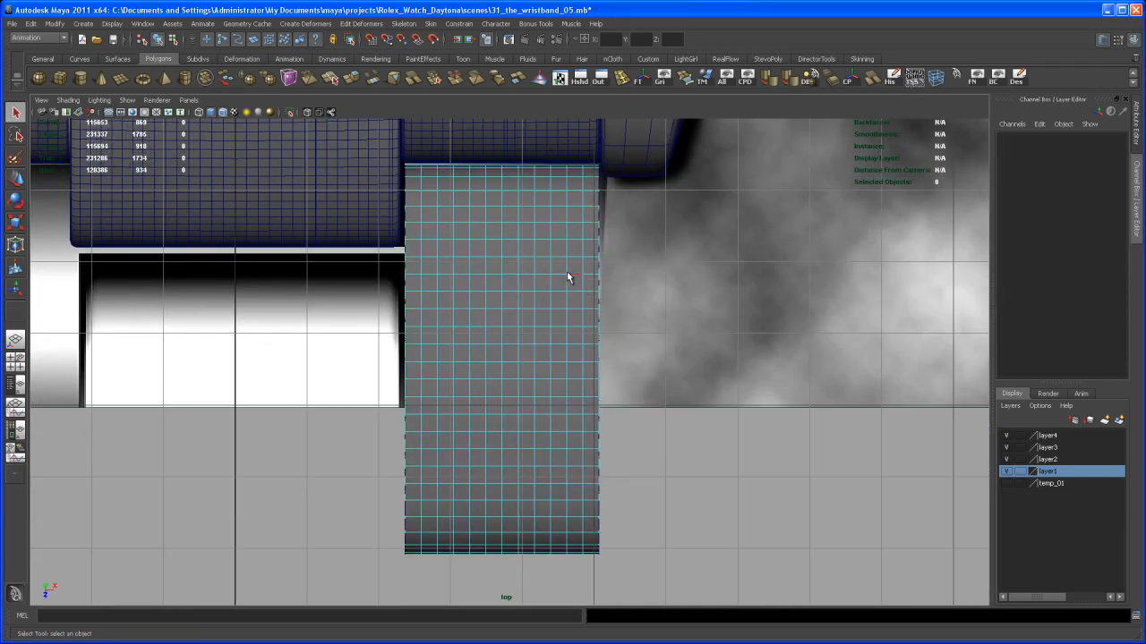
{"action": "left_click", "coordinate": [551, 283]}
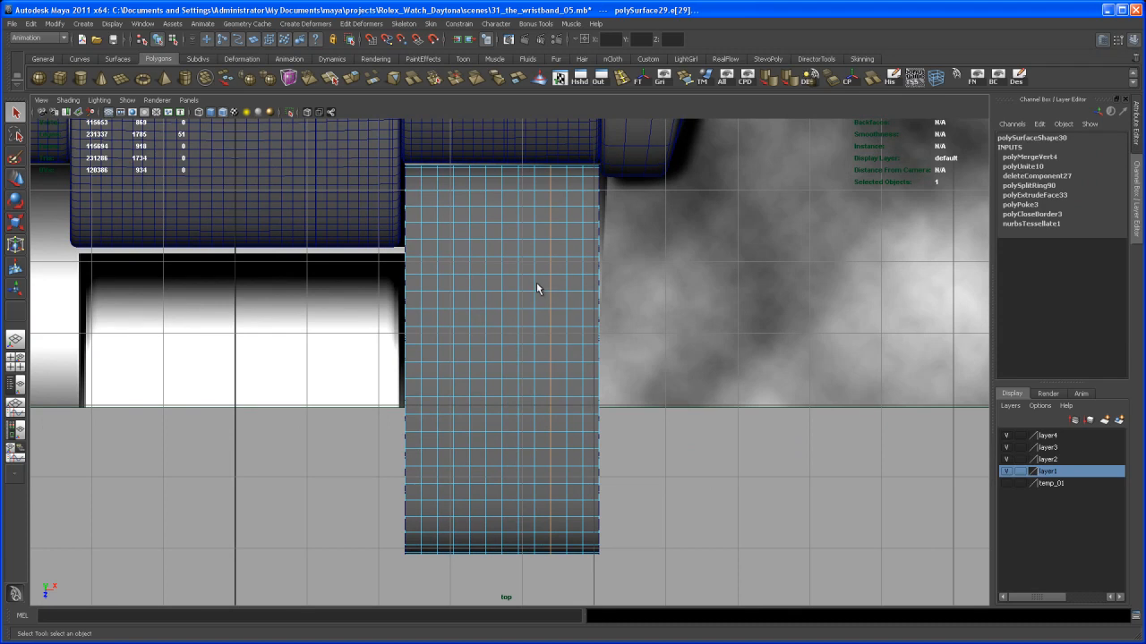
{"action": "double_click", "coordinate": [534, 284], "text": "shift"}
{"action": "double_click", "coordinate": [518, 283], "text": "shift"}
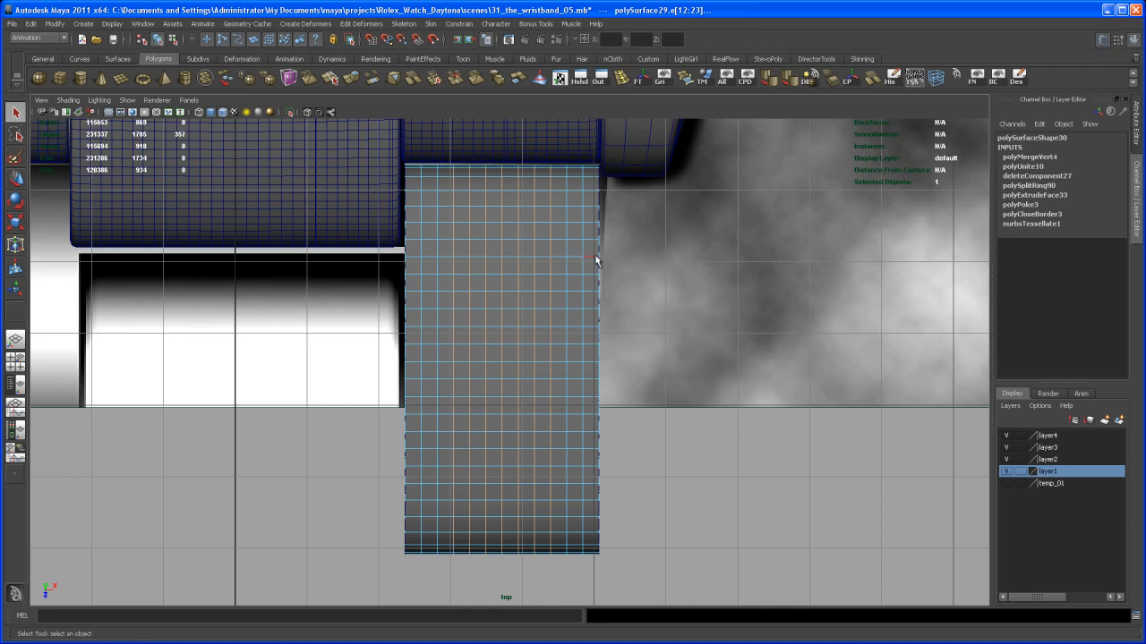
{"action": "left_click", "coordinate": [808, 81]}
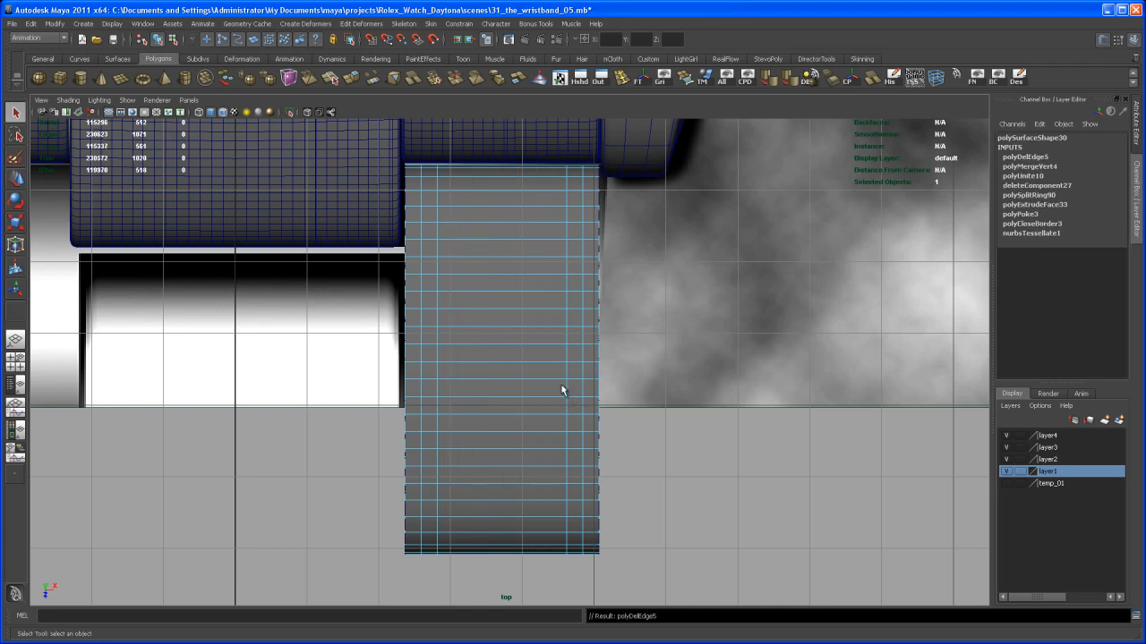
Return the simplified wristband link to object selection and duplicate it
{"action": "key", "text": "space"}
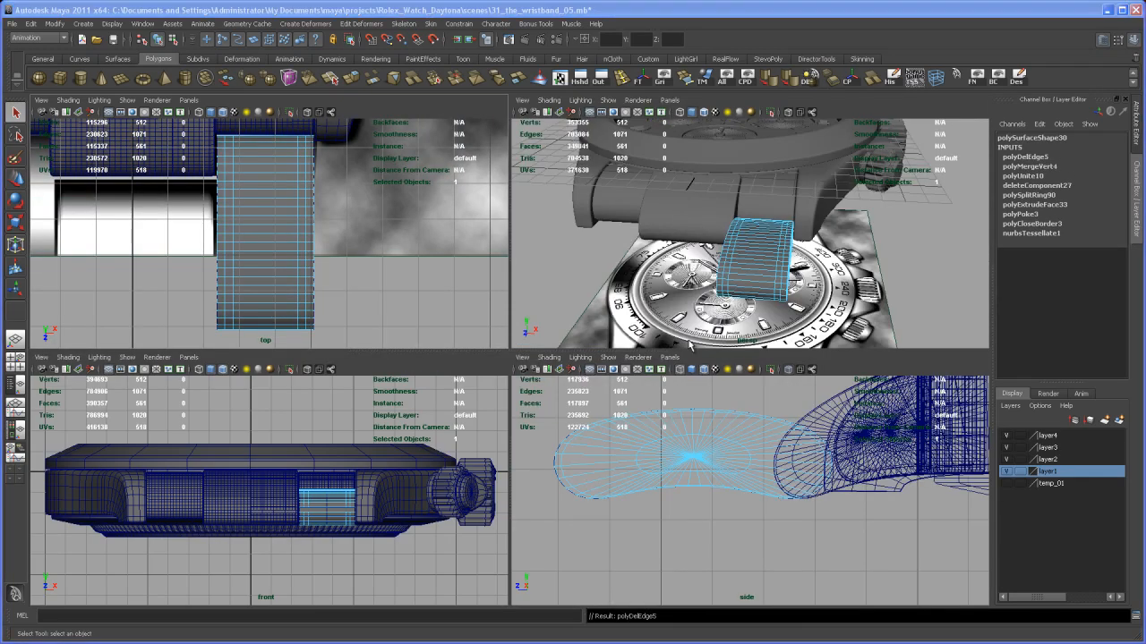
{"action": "key", "text": "space"}
{"action": "left_click_drag", "start_coordinate": [613, 412], "coordinate": [561, 364], "text": "alt"}
{"action": "right_click_drag", "start_coordinate": [560, 364], "coordinate": [577, 344]}
{"action": "left_click", "coordinate": [570, 382]}
{"action": "left_click_drag", "start_coordinate": [569, 382], "coordinate": [788, 128], "text": "alt"}
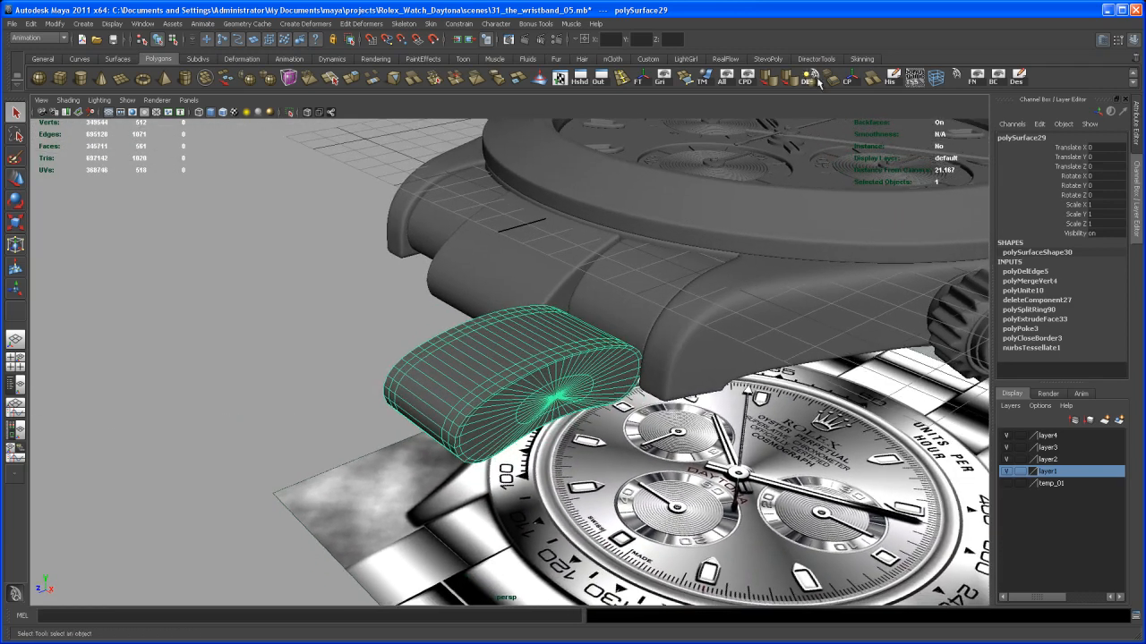
{"action": "key", "text": "w"}
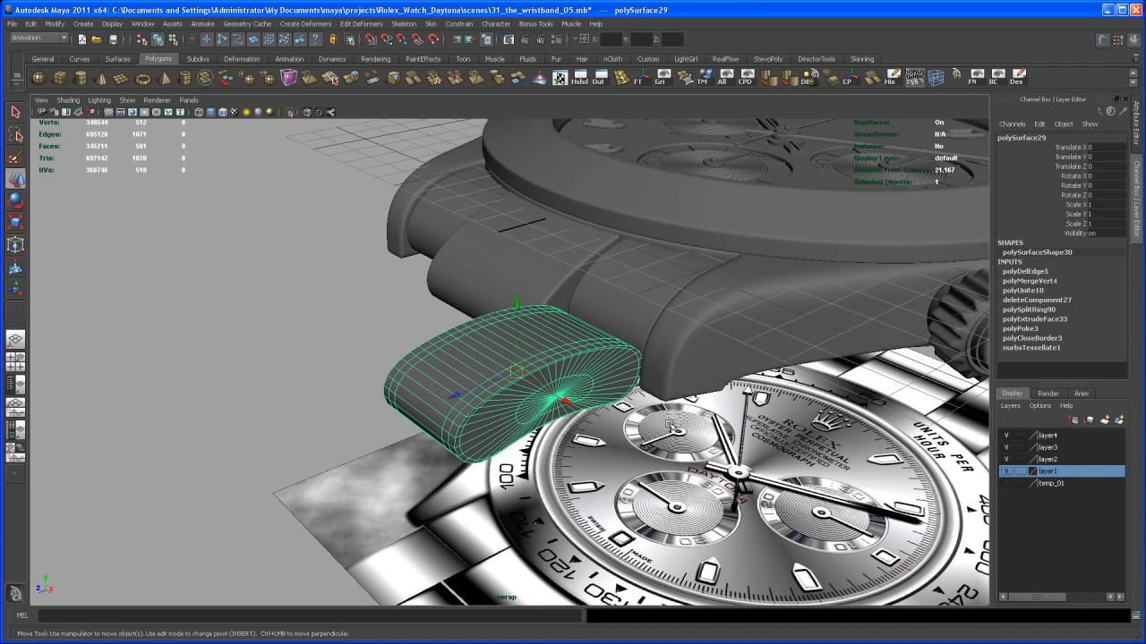
{"action": "right_click_drag", "start_coordinate": [644, 445], "coordinate": [591, 430], "text": "alt"}
{"action": "left_click_drag", "start_coordinate": [575, 407], "coordinate": [625, 442], "text": "alt"}
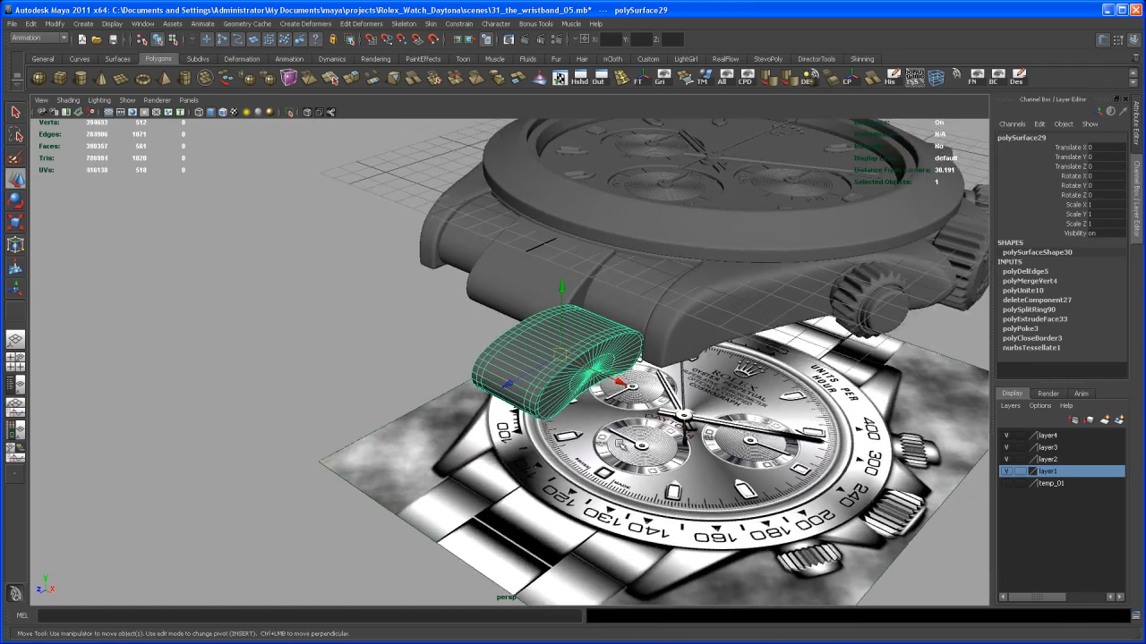
{"action": "key", "text": "ctrl+d"}
Move the duplicated link along Z to about 5.45 so it sits directly after the original link
{"action": "key", "text": "space"}
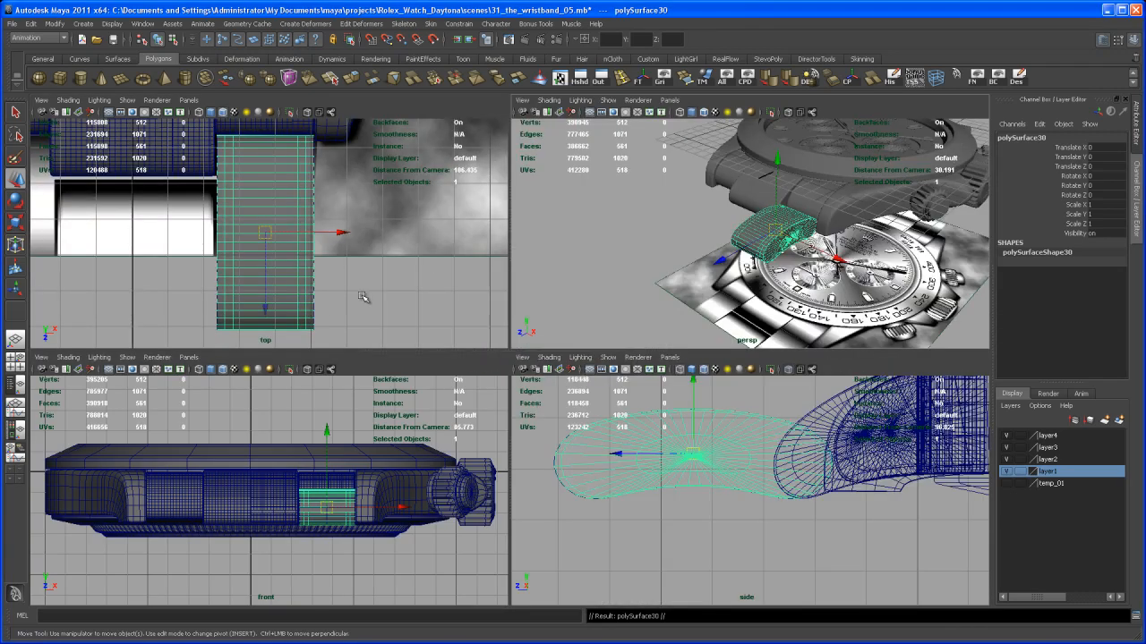
{"action": "right_click_drag", "start_coordinate": [363, 298], "coordinate": [332, 239], "text": "alt"}
{"action": "middle_click_drag", "start_coordinate": [332, 238], "coordinate": [383, 223], "text": "alt"}
{"action": "right_click_drag", "start_coordinate": [383, 223], "coordinate": [345, 240], "text": "alt"}
{"action": "middle_click_drag", "start_coordinate": [345, 240], "coordinate": [380, 238], "text": "alt"}
{"action": "left_click_drag", "start_coordinate": [338, 297], "coordinate": [341, 351]}
{"action": "key", "text": "space"}
{"action": "right_click_drag", "start_coordinate": [624, 383], "coordinate": [802, 511], "text": "alt"}
{"action": "middle_click_drag", "start_coordinate": [802, 510], "coordinate": [657, 358], "text": "alt"}
{"action": "right_click_drag", "start_coordinate": [657, 358], "coordinate": [669, 399], "text": "alt"}
{"action": "left_click_drag", "start_coordinate": [577, 427], "coordinate": [570, 556]}
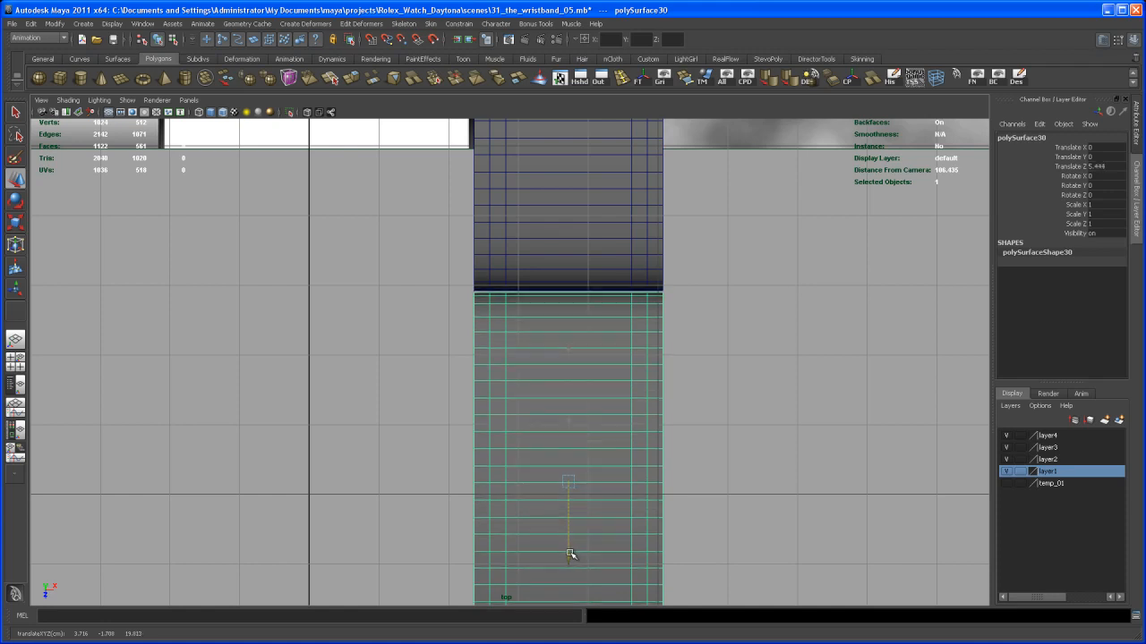
Examine the spacing between the two wristband links from the side and at an angle
{"action": "key", "text": "space"}
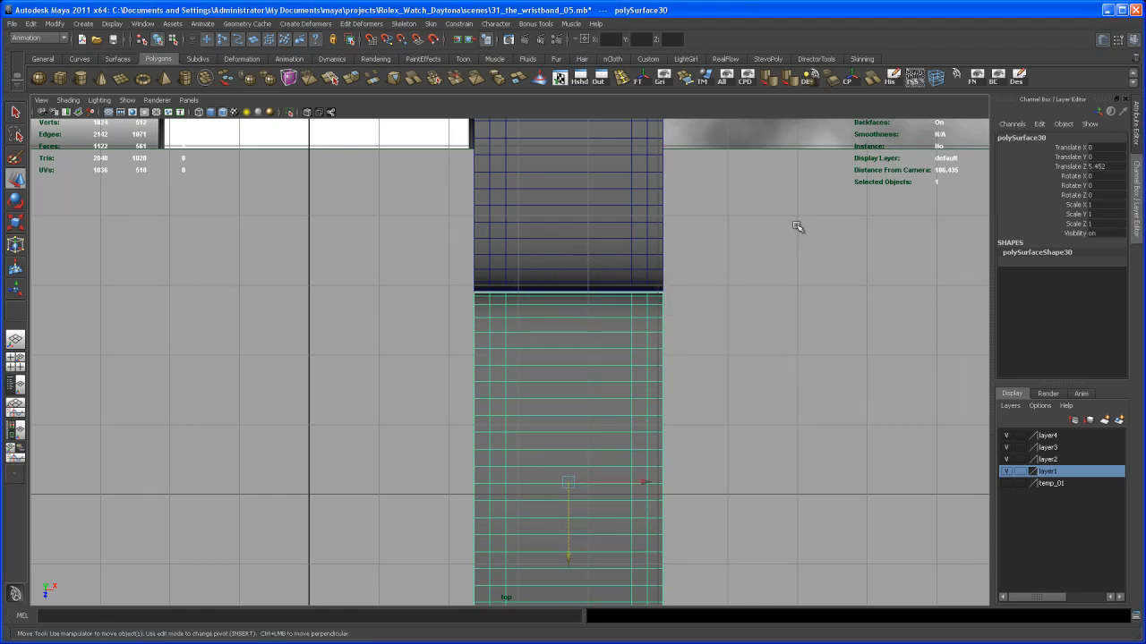
{"action": "key", "text": "space"}
{"action": "left_click_drag", "start_coordinate": [707, 394], "coordinate": [587, 371], "text": "alt"}
{"action": "right_click_drag", "start_coordinate": [587, 372], "coordinate": [587, 496], "text": "alt"}
{"action": "mouse_move", "coordinate": [587, 496]}
{"action": "middle_mouse_down", "text": "alt"}
{"action": "mouse_move", "coordinate": [588, 481]}
{"action": "mouse_move", "coordinate": [579, 499]}
{"action": "mouse_move", "coordinate": [597, 504]}
{"action": "mouse_move", "coordinate": [578, 507]}
{"action": "middle_mouse_up", "text": "alt"}
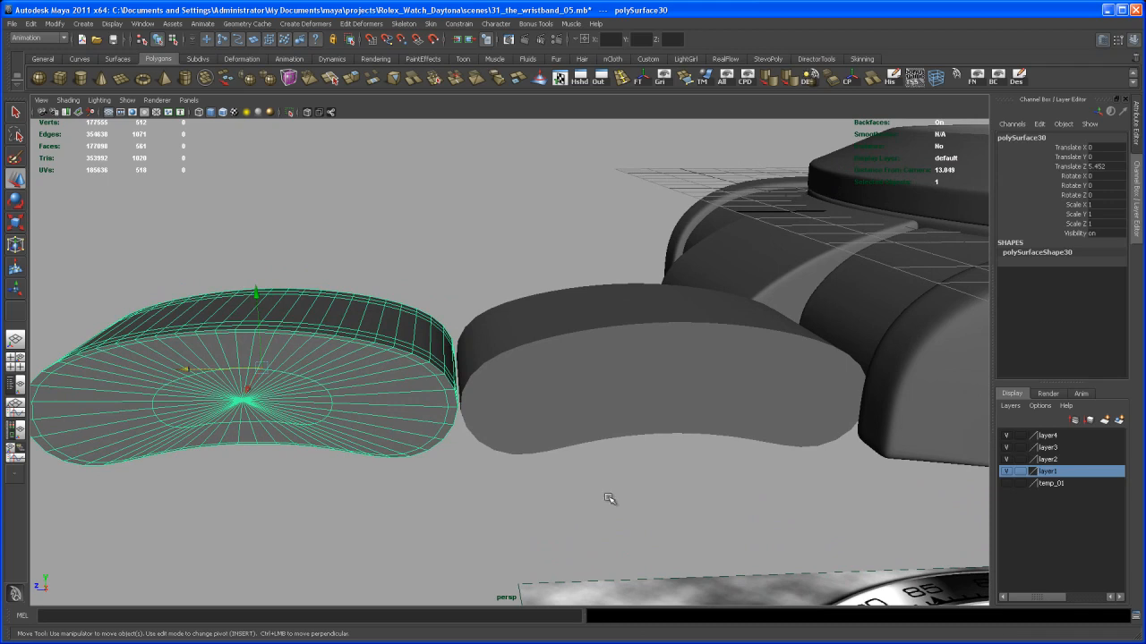
{"action": "right_click_drag", "start_coordinate": [663, 491], "coordinate": [561, 420], "text": "alt"}
{"action": "left_click_drag", "start_coordinate": [560, 419], "coordinate": [688, 497], "text": "alt"}
{"action": "right_click_drag", "start_coordinate": [687, 498], "coordinate": [624, 408], "text": "alt"}
{"action": "left_click_drag", "start_coordinate": [624, 408], "coordinate": [691, 413], "text": "alt"}
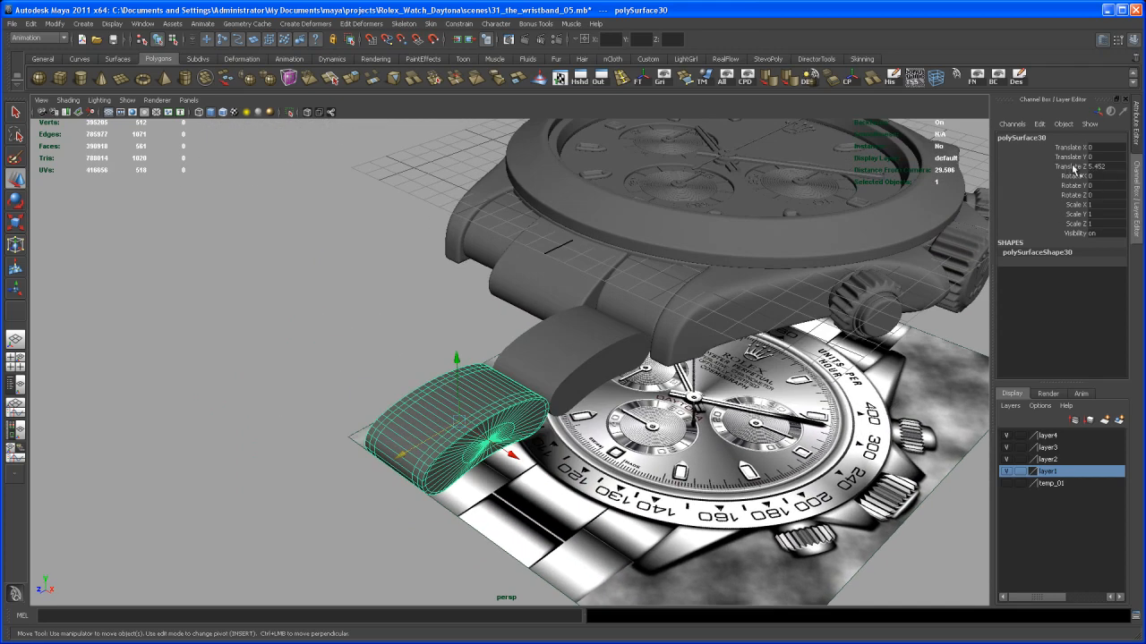
Create 4 more links with Duplicate Special using the Copy geometry type and a Z translation of 5.452
{"action": "left_click", "coordinate": [1104, 167]}
{"action": "key", "text": "ctrl+c"}
{"action": "scroll", "coordinate": [576, 269], "scroll_direction": "down", "scroll_amount": 3}
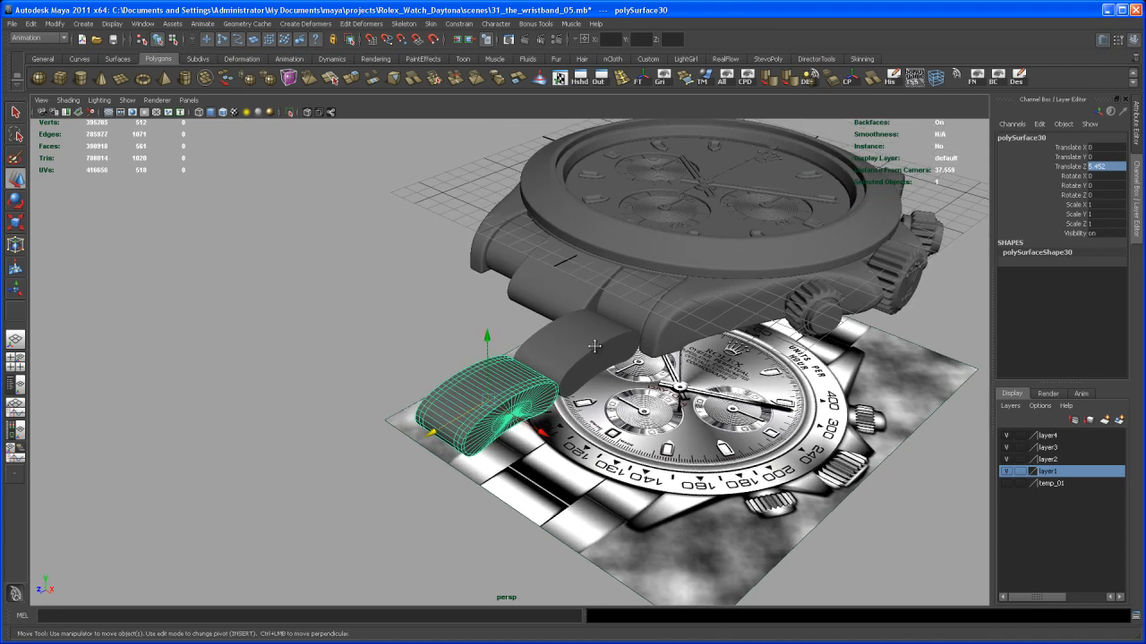
{"action": "left_click", "coordinate": [31, 24]}
{"action": "left_click", "coordinate": [139, 299]}
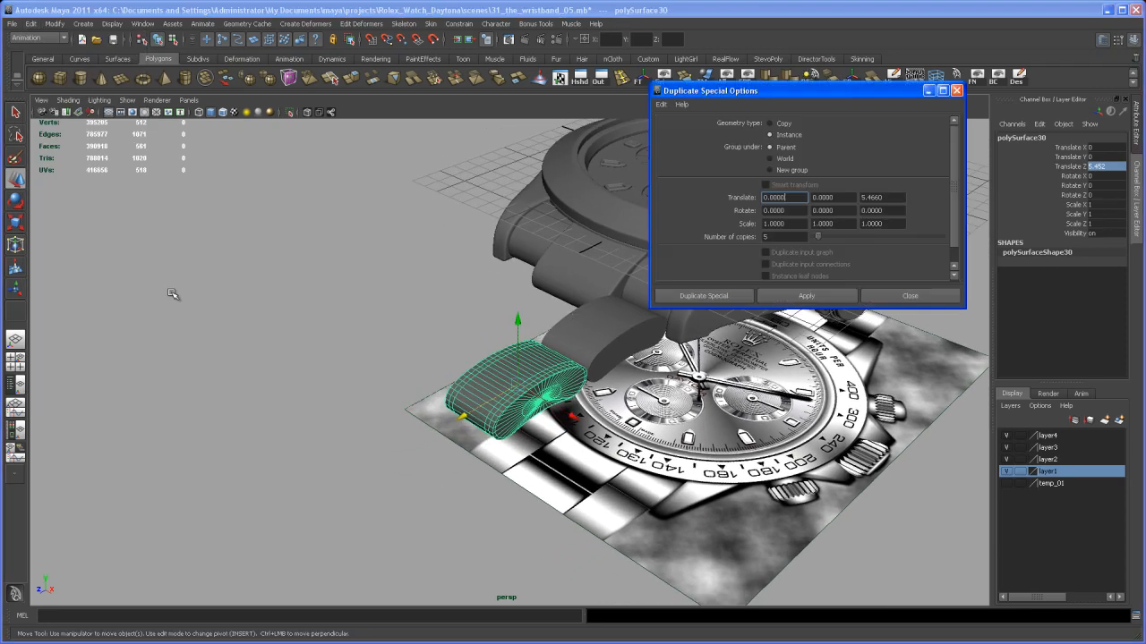
{"action": "left_click", "coordinate": [770, 124]}
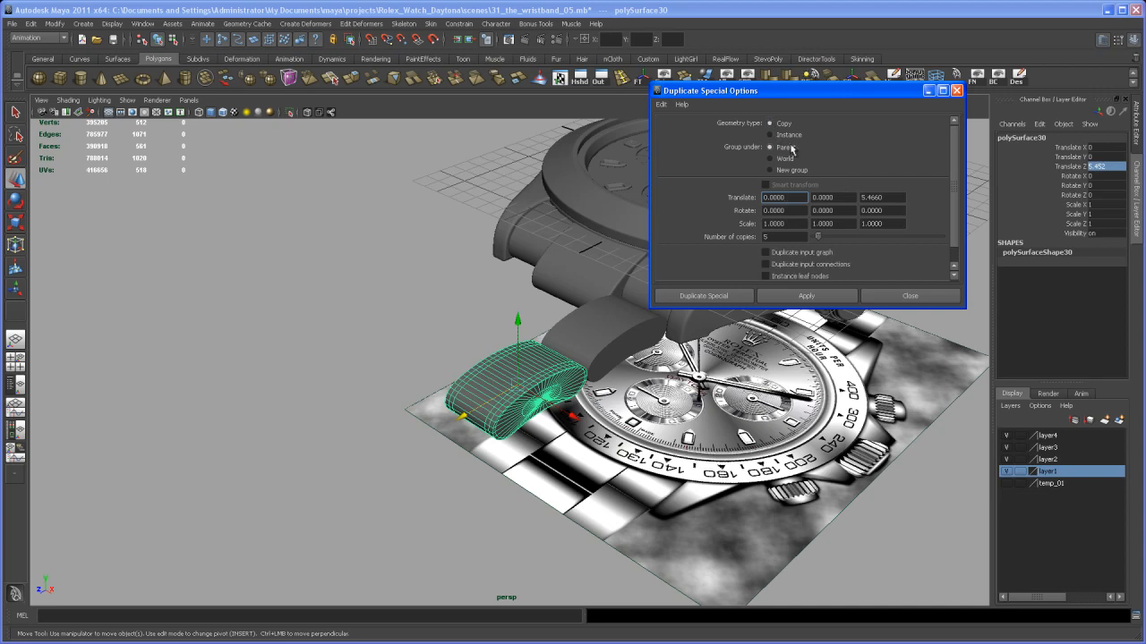
{"action": "left_click", "coordinate": [886, 197]}
{"action": "key", "text": "ctrl+v"}
{"action": "left_click", "coordinate": [786, 302]}
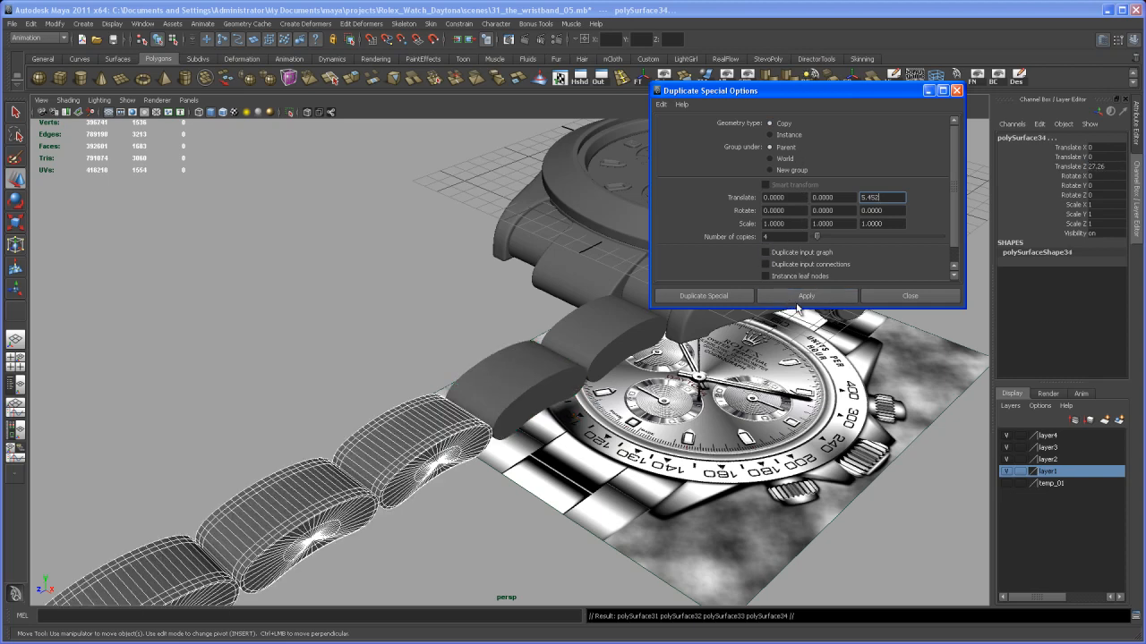
{"action": "left_click", "coordinate": [892, 301]}
Select all six links of the wristband row and group them
{"action": "scroll", "coordinate": [537, 476], "scroll_direction": "down", "scroll_amount": 4}
{"action": "left_click", "coordinate": [537, 476]}
{"action": "left_click_drag", "start_coordinate": [537, 532], "coordinate": [481, 505], "text": "alt"}
{"action": "left_click_drag", "start_coordinate": [233, 336], "coordinate": [568, 376]}
{"action": "left_click_drag", "start_coordinate": [536, 429], "coordinate": [698, 379], "text": "alt"}
{"action": "left_click", "coordinate": [587, 472], "text": "ctrl"}
{"action": "key", "text": "ctrl+g"}
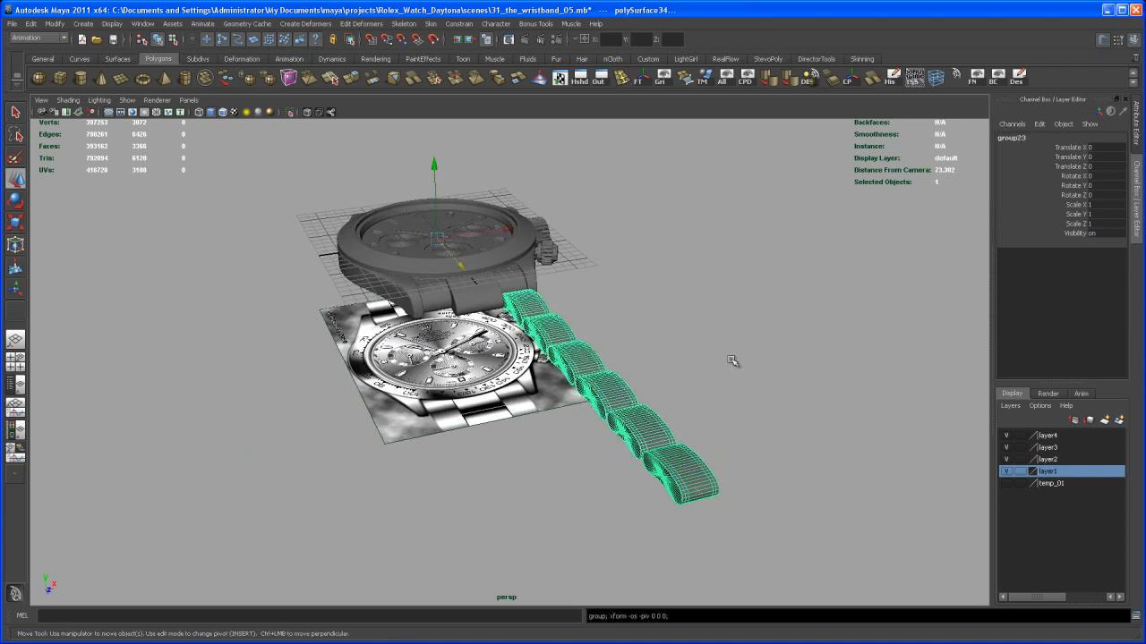
{"action": "mouse_move", "coordinate": [732, 350]}
{"action": "left_mouse_down", "text": "alt"}
{"action": "mouse_move", "coordinate": [702, 372]}
{"action": "mouse_move", "coordinate": [720, 377]}
{"action": "mouse_move", "coordinate": [721, 363]}
{"action": "left_mouse_up", "text": "alt"}
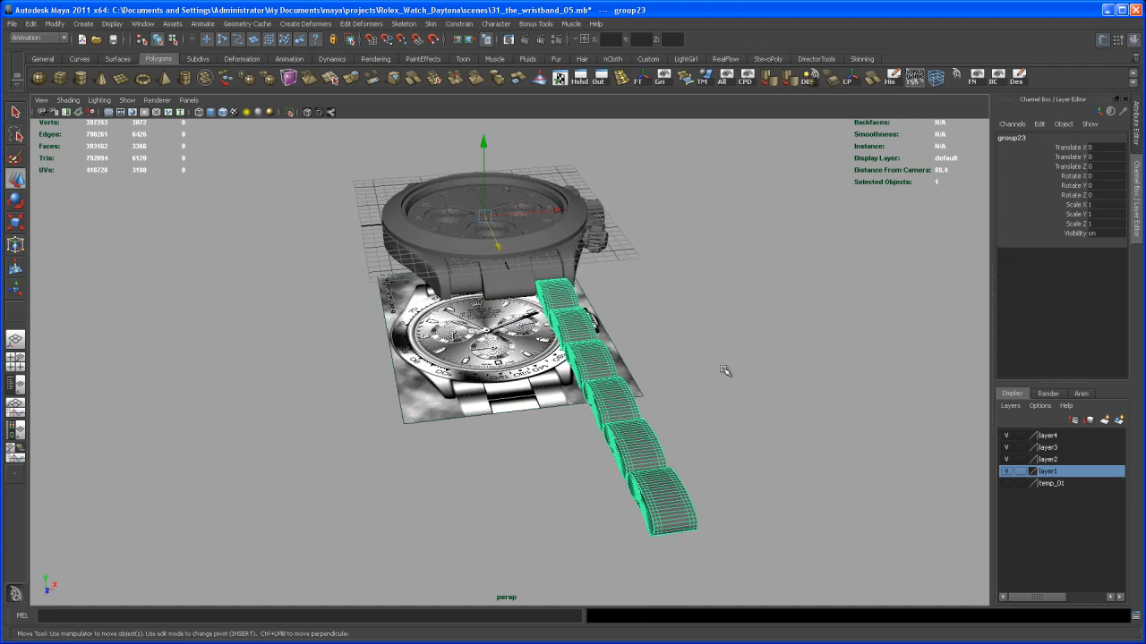
Duplicate the link group and mirror it to the other side of the watch with Scale X -1
{"action": "key", "text": "ctrl+d"}
{"action": "key", "text": "r"}
{"action": "left_click_drag", "start_coordinate": [590, 207], "coordinate": [383, 240]}
{"action": "left_click", "coordinate": [1116, 204]}
{"action": "type", "text": "-1"}
{"action": "key", "text": "Return"}
Duplicate the original-side row's first link, the one nearest the watch case
{"action": "left_click_drag", "start_coordinate": [699, 295], "coordinate": [564, 309], "text": "alt"}
{"action": "left_click_drag", "start_coordinate": [664, 368], "coordinate": [642, 370], "text": "alt"}
{"action": "left_click", "coordinate": [637, 504]}
{"action": "left_click_drag", "start_coordinate": [634, 459], "coordinate": [586, 465], "text": "alt"}
{"action": "right_click_drag", "start_coordinate": [586, 466], "coordinate": [647, 490], "text": "alt"}
{"action": "left_click_drag", "start_coordinate": [647, 489], "coordinate": [566, 360], "text": "alt"}
{"action": "key", "text": "r"}
{"action": "left_click", "coordinate": [638, 328]}
{"action": "right_click_drag", "start_coordinate": [566, 359], "coordinate": [593, 421], "text": "alt"}
{"action": "left_click_drag", "start_coordinate": [593, 421], "coordinate": [641, 448], "text": "alt"}
{"action": "right_click_drag", "start_coordinate": [641, 447], "coordinate": [648, 482], "text": "alt"}
{"action": "left_click_drag", "start_coordinate": [648, 481], "coordinate": [559, 429], "text": "alt"}
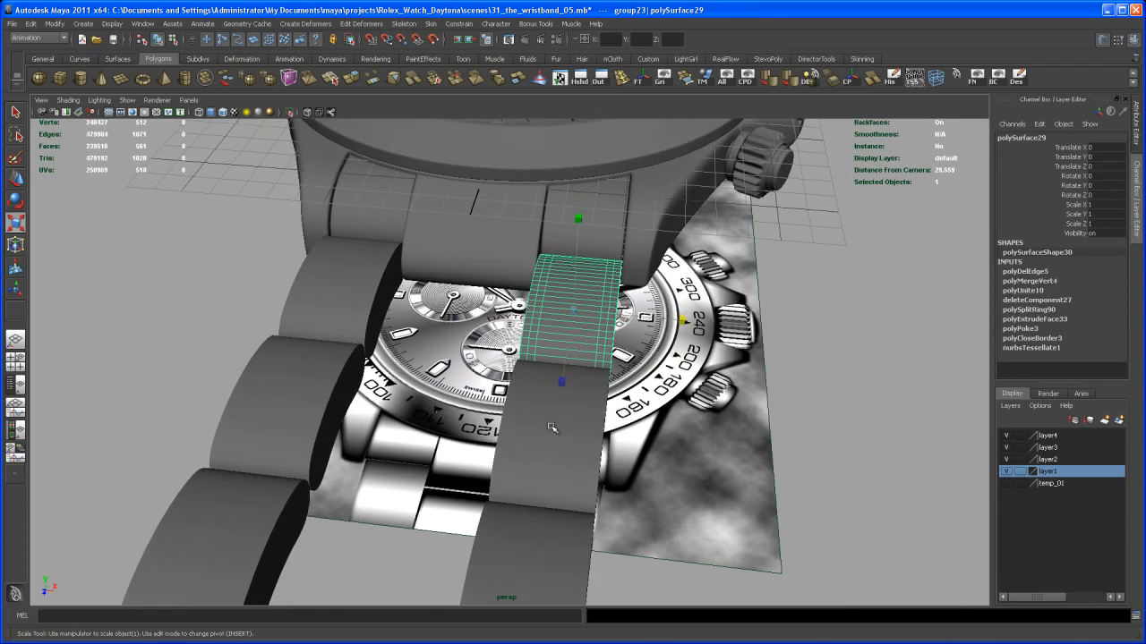
{"action": "key", "text": "ctrl+d"}
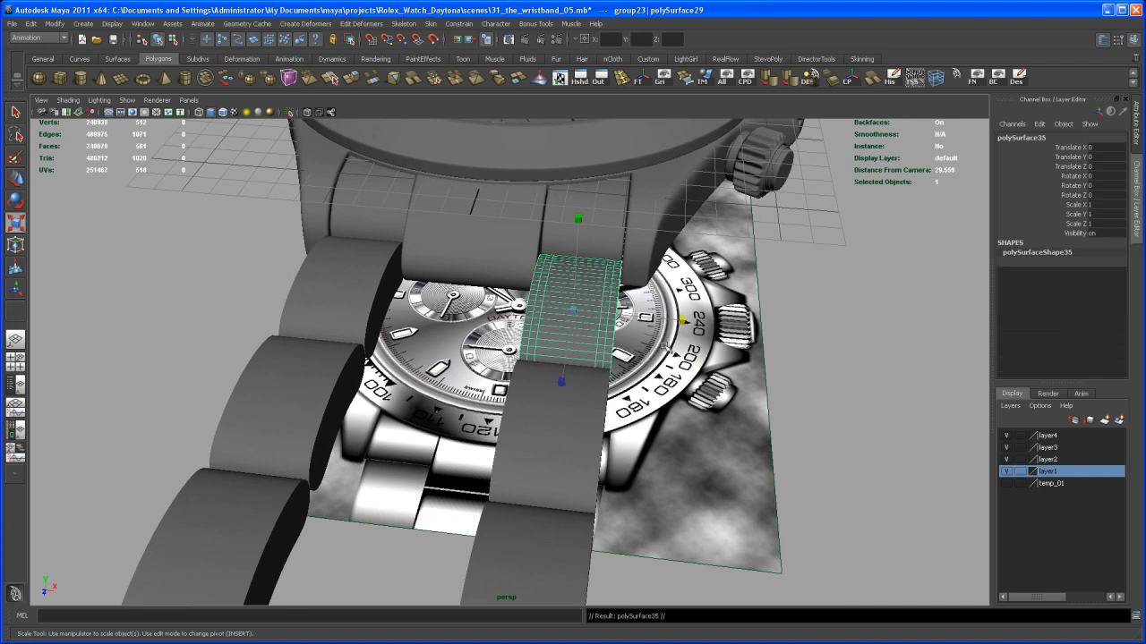
Move the duplicated link along X to the watch's centre line between the two rows, at Translate X -3.716
{"action": "key", "text": "w"}
{"action": "left_click_drag", "start_coordinate": [647, 317], "coordinate": [595, 420]}
{"action": "left_click_drag", "start_coordinate": [547, 365], "coordinate": [539, 317]}
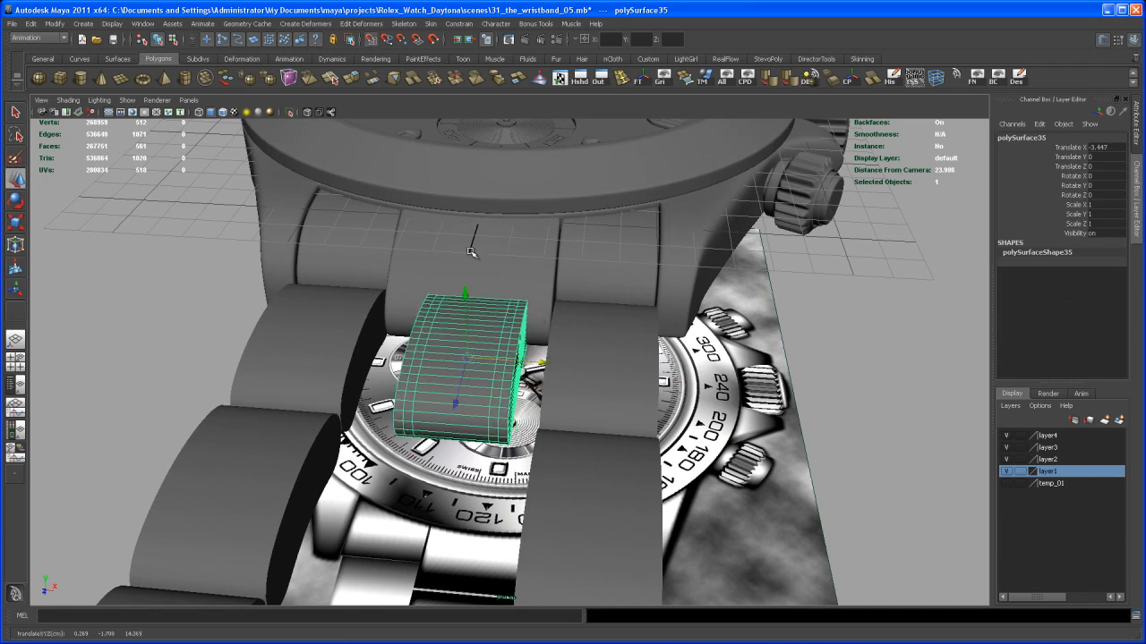
{"action": "middle_click_drag", "start_coordinate": [470, 253], "coordinate": [471, 255]}
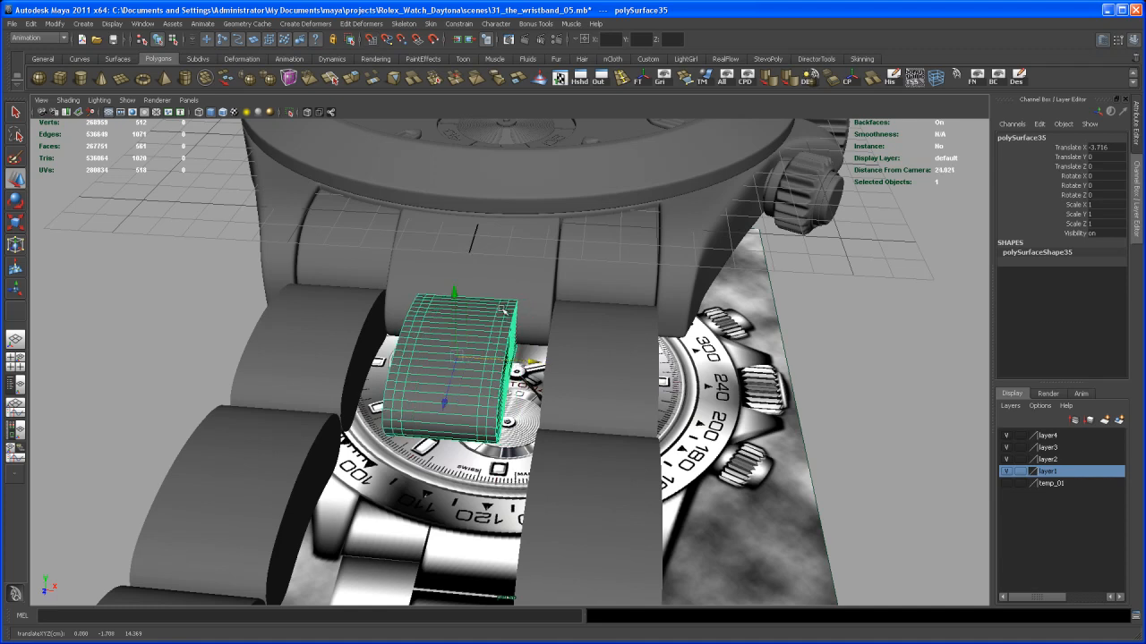
Move the centre link along Z to 1.187 so it sits just beyond the middle piece of the watch case
{"action": "key", "text": "space"}
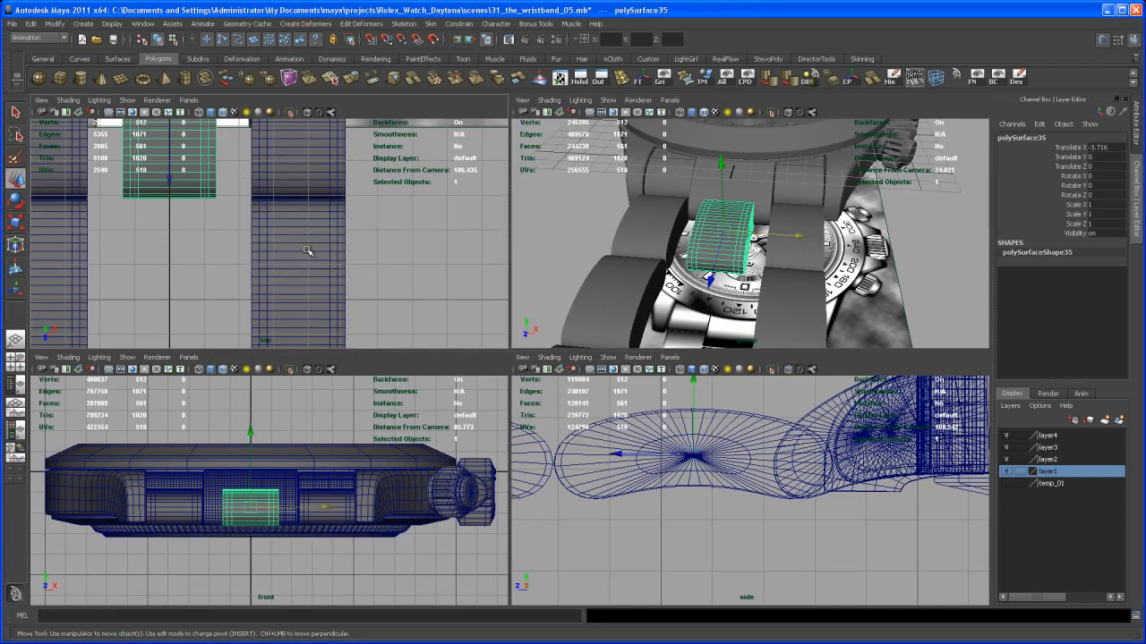
{"action": "key", "text": "space"}
{"action": "middle_click_drag", "start_coordinate": [404, 291], "coordinate": [489, 298], "text": "alt"}
{"action": "right_click_drag", "start_coordinate": [489, 298], "coordinate": [445, 265], "text": "alt"}
{"action": "middle_click_drag", "start_coordinate": [445, 265], "coordinate": [509, 298], "text": "alt"}
{"action": "right_click_drag", "start_coordinate": [508, 297], "coordinate": [467, 299], "text": "alt"}
{"action": "left_click_drag", "start_coordinate": [508, 306], "coordinate": [512, 366]}
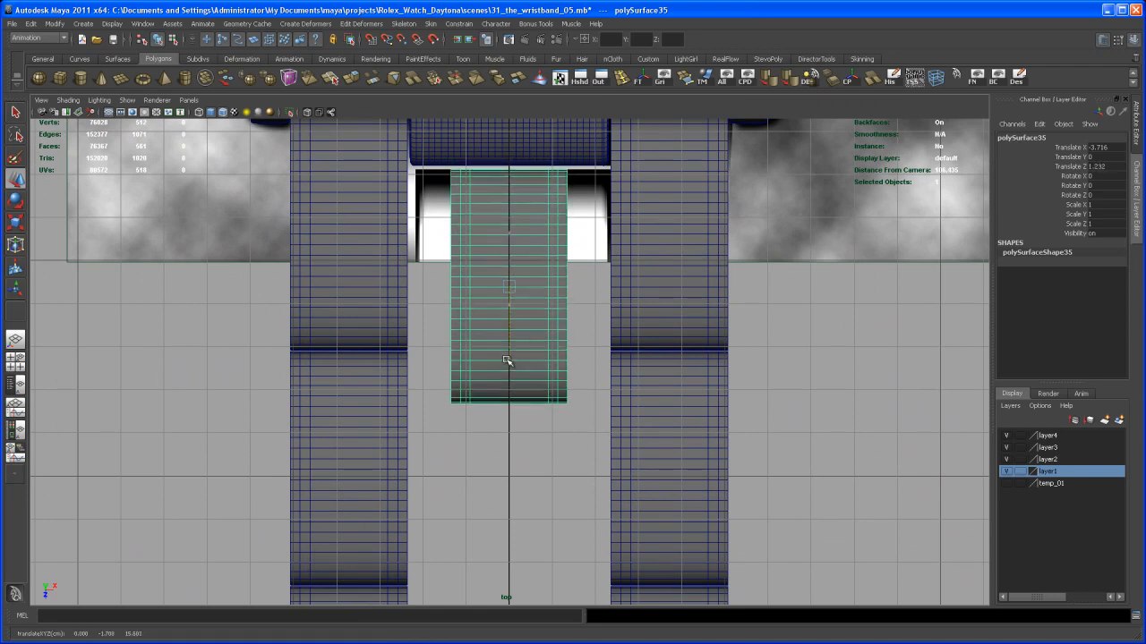
{"action": "right_click_drag", "start_coordinate": [511, 366], "coordinate": [583, 411], "text": "alt"}
{"action": "middle_click_drag", "start_coordinate": [583, 411], "coordinate": [542, 440], "text": "alt"}
{"action": "mouse_move", "coordinate": [511, 423]}
{"action": "left_mouse_down"}
{"action": "mouse_move", "coordinate": [512, 456]}
{"action": "mouse_move", "coordinate": [508, 419]}
{"action": "mouse_move", "coordinate": [518, 416]}
{"action": "left_mouse_up"}
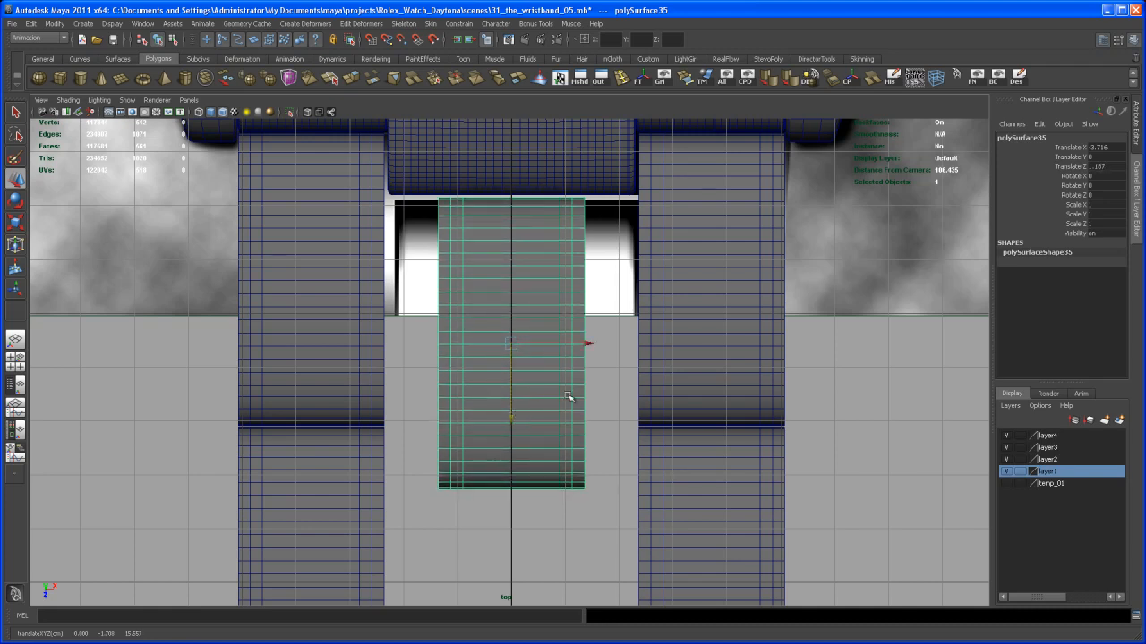
Widen the centre link to Scale X 1.711 to fill the gap between the side rows
{"action": "scroll", "coordinate": [603, 391], "scroll_direction": "down", "scroll_amount": 3}
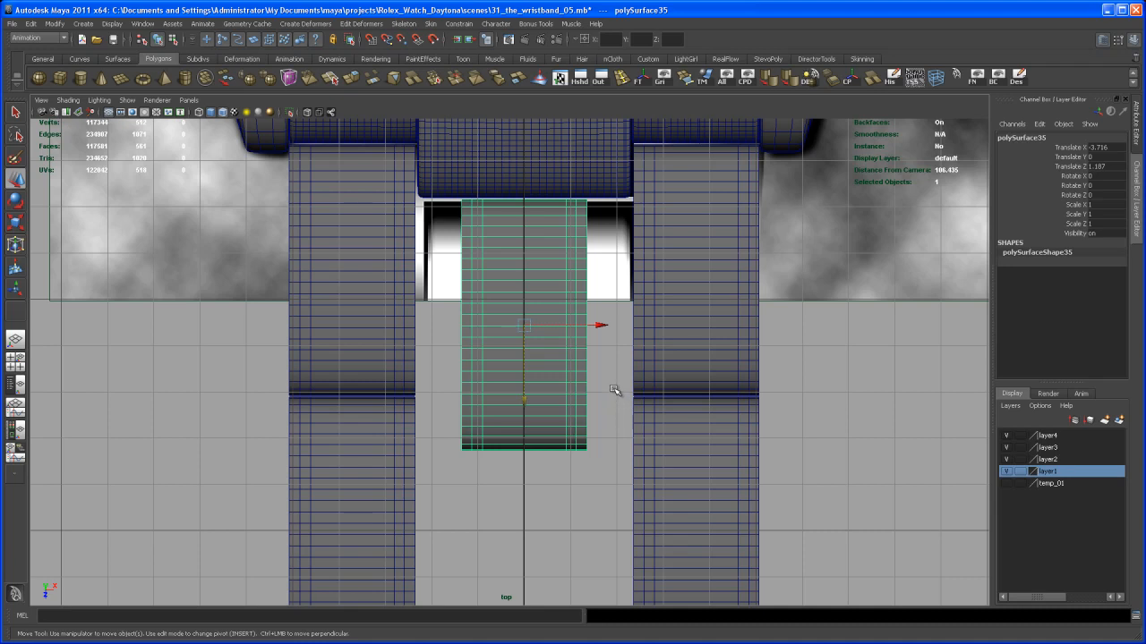
{"action": "key", "text": "r"}
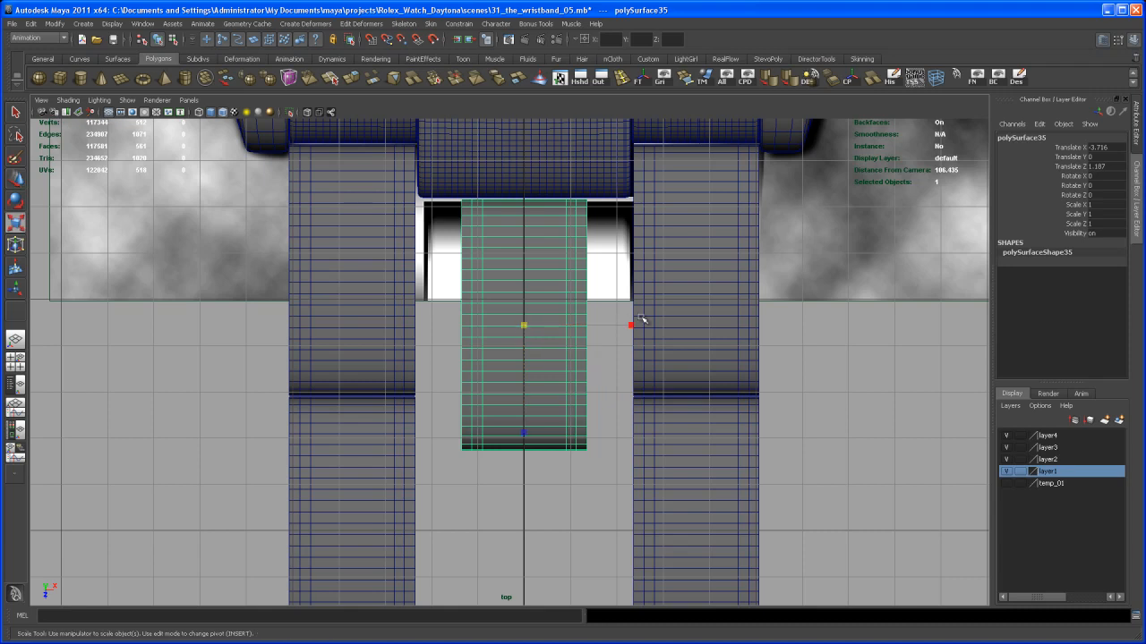
{"action": "left_click_drag", "start_coordinate": [642, 325], "coordinate": [667, 334]}
{"action": "key", "text": "space"}
{"action": "key", "text": "space"}
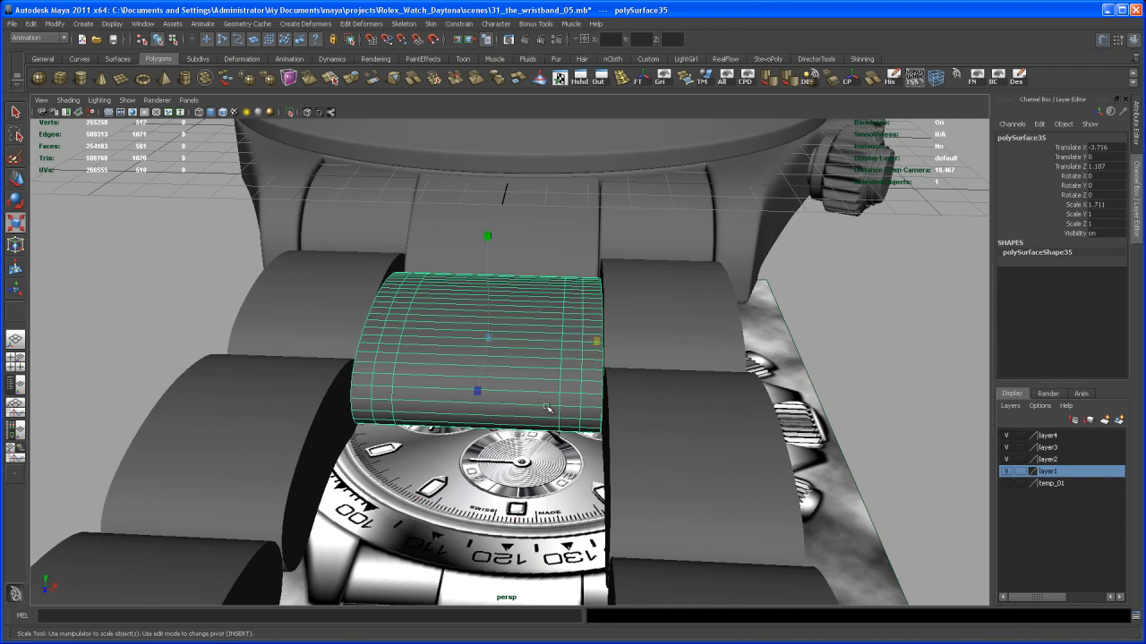
Preview the centre link with smoothed display and examine how it fits between the side links
{"action": "key", "text": "3"}
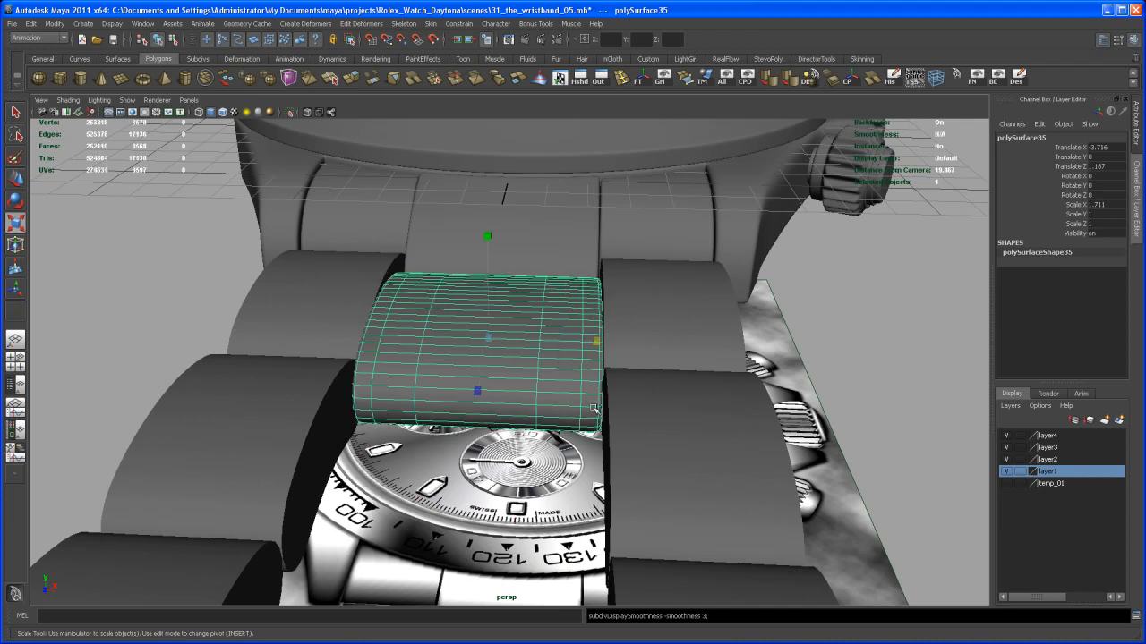
{"action": "left_click", "coordinate": [839, 342]}
{"action": "left_click_drag", "start_coordinate": [849, 346], "coordinate": [560, 438], "text": "alt"}
{"action": "right_click_drag", "start_coordinate": [560, 438], "coordinate": [543, 425], "text": "alt"}
{"action": "left_click_drag", "start_coordinate": [542, 426], "coordinate": [500, 410], "text": "alt"}
{"action": "left_click_drag", "start_coordinate": [515, 369], "coordinate": [499, 376], "text": "alt"}
{"action": "left_click_drag", "start_coordinate": [596, 376], "coordinate": [641, 391], "text": "alt"}
{"action": "left_click", "coordinate": [642, 392]}
{"action": "left_click", "coordinate": [732, 433]}
{"action": "left_click_drag", "start_coordinate": [732, 433], "coordinate": [524, 350], "text": "alt"}
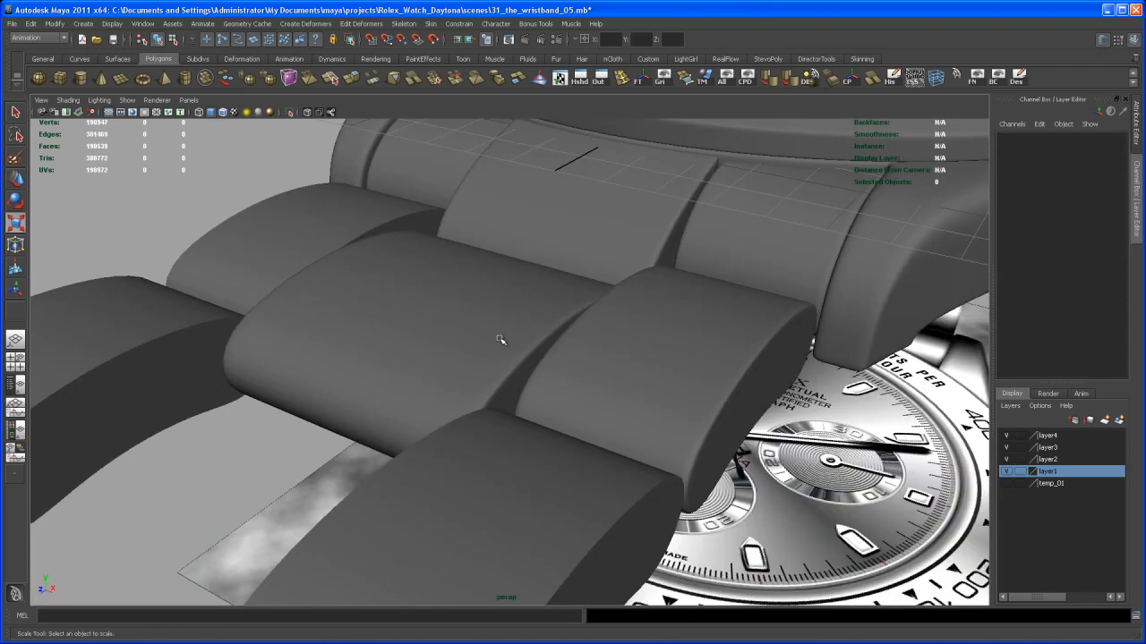
Select the centre link and freeze its translate, rotate and scale transformations
{"action": "left_click", "coordinate": [531, 358]}
{"action": "middle_click_drag", "start_coordinate": [462, 390], "coordinate": [561, 347], "text": "alt"}
{"action": "left_click_drag", "start_coordinate": [561, 348], "coordinate": [567, 449], "text": "alt"}
{"action": "middle_click_drag", "start_coordinate": [568, 449], "coordinate": [570, 427], "text": "alt"}
{"action": "mouse_move", "coordinate": [570, 427]}
{"action": "left_mouse_down", "text": "alt"}
{"action": "mouse_move", "coordinate": [578, 432]}
{"action": "mouse_move", "coordinate": [563, 430]}
{"action": "left_mouse_up", "text": "alt"}
{"action": "middle_click_drag", "start_coordinate": [565, 439], "coordinate": [577, 442], "text": "alt"}
{"action": "right_click_drag", "start_coordinate": [578, 442], "coordinate": [576, 399], "text": "alt"}
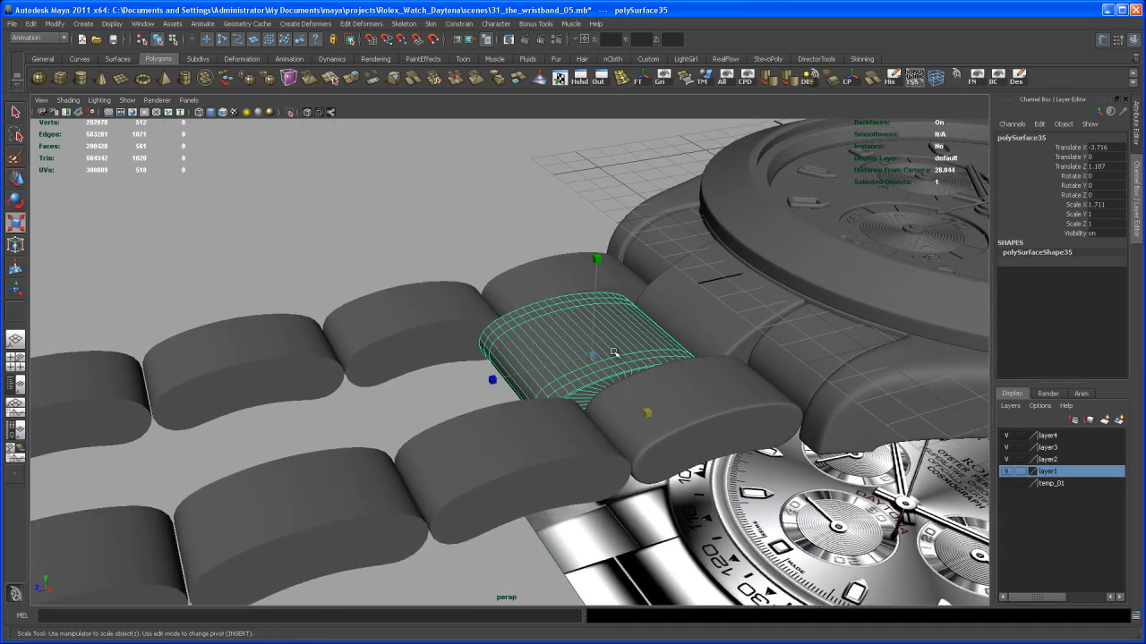
{"action": "left_click", "coordinate": [643, 80]}
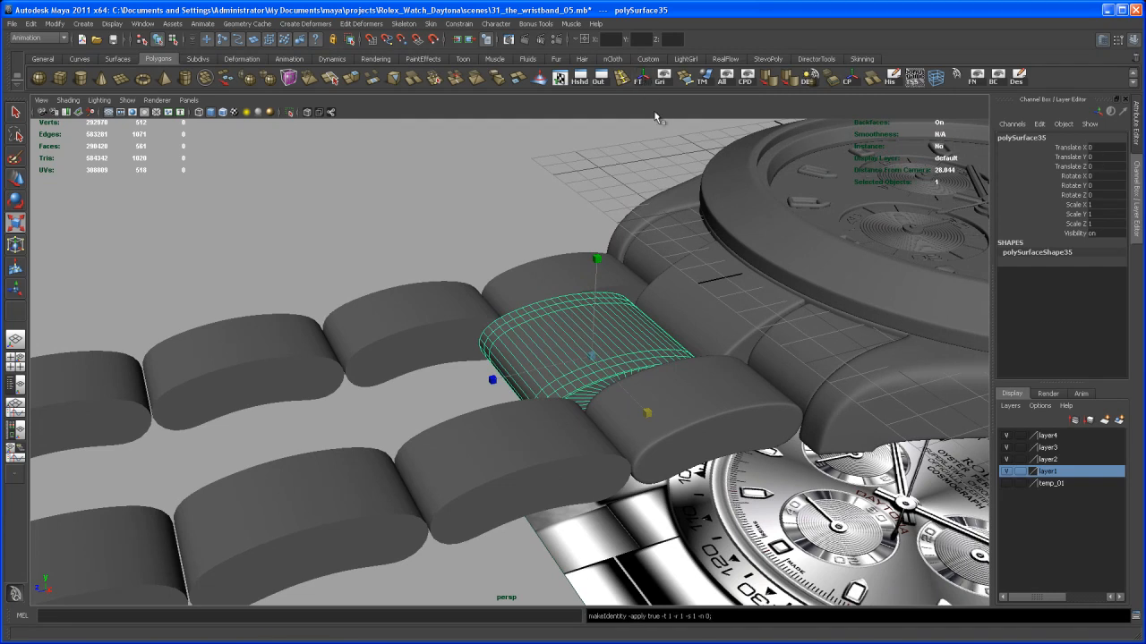
Duplicate the centre link with Duplicate Special, making 4 copies offset 5.452 along Z to fill the middle of the band
{"action": "left_click_drag", "start_coordinate": [652, 368], "coordinate": [686, 374], "text": "alt"}
{"action": "right_click_drag", "start_coordinate": [685, 373], "coordinate": [424, 322], "text": "alt"}
{"action": "middle_click_drag", "start_coordinate": [424, 322], "coordinate": [526, 303], "text": "alt"}
{"action": "right_click_drag", "start_coordinate": [526, 302], "coordinate": [478, 304], "text": "alt"}
{"action": "left_click", "coordinate": [34, 24]}
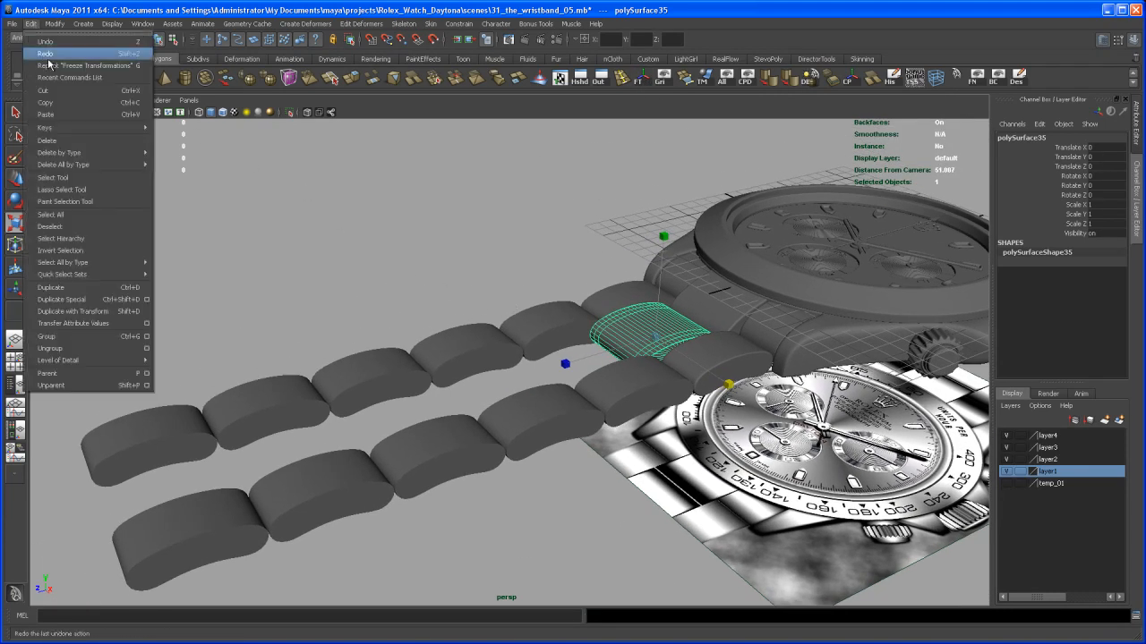
{"action": "left_click", "coordinate": [149, 305]}
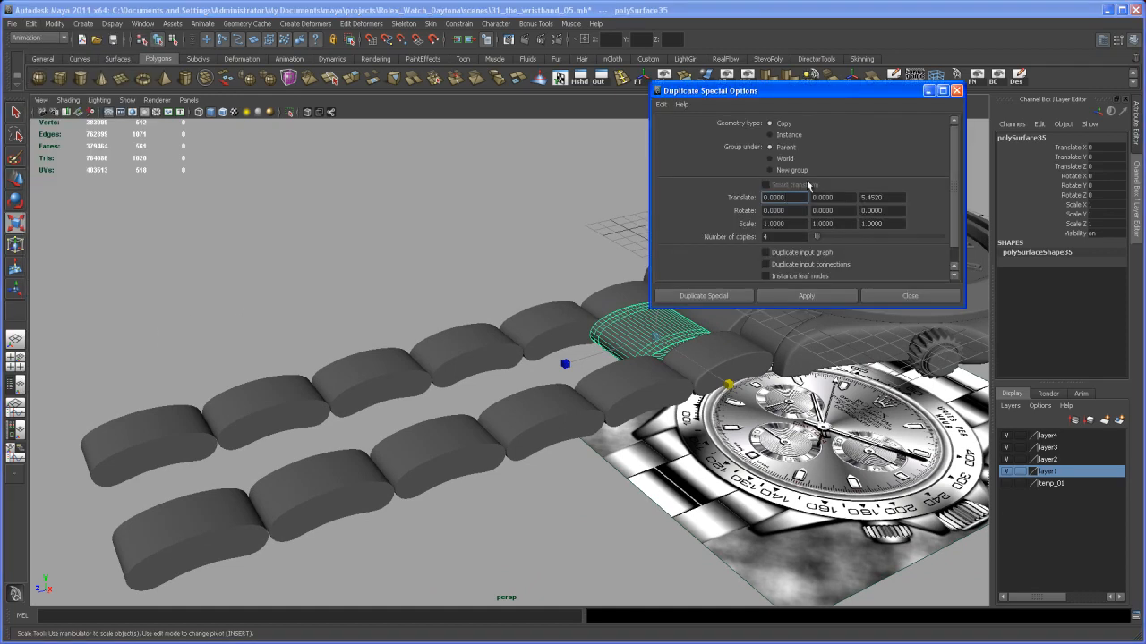
{"action": "left_click", "coordinate": [807, 296]}
{"action": "left_click", "coordinate": [884, 301]}
{"action": "left_click_drag", "start_coordinate": [553, 436], "coordinate": [582, 405], "text": "alt"}
{"action": "left_click_drag", "start_coordinate": [359, 420], "coordinate": [394, 443], "text": "alt"}
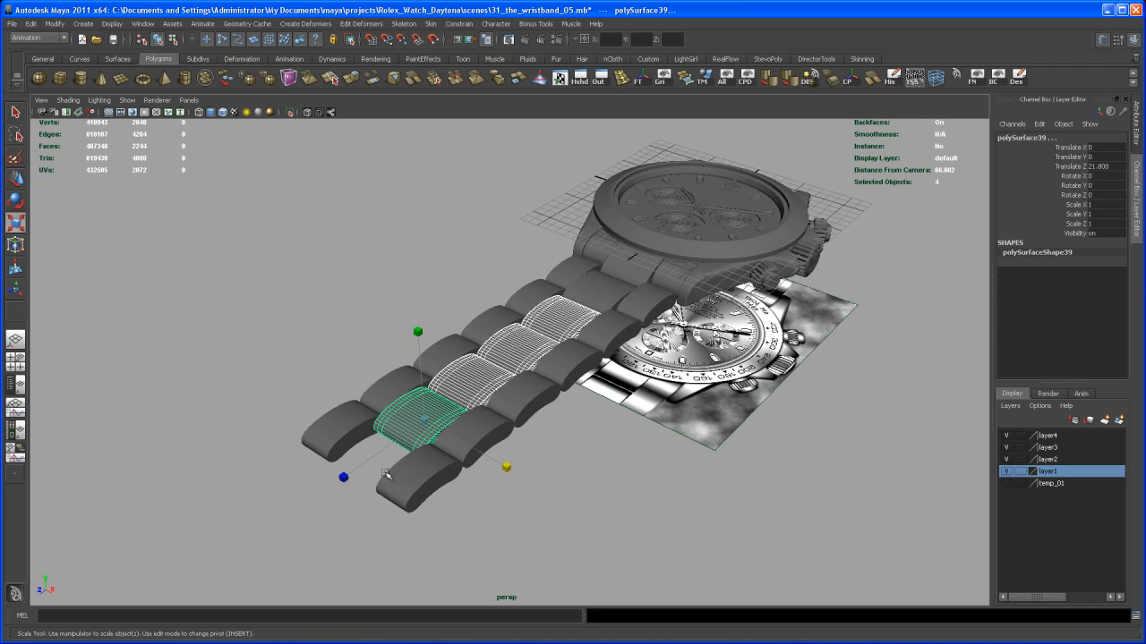
Select the centre link nearest the watch case and switch it back to unsmoothed display
{"action": "left_click", "coordinate": [573, 462]}
{"action": "left_click_drag", "start_coordinate": [567, 452], "coordinate": [486, 439], "text": "alt"}
{"action": "key", "text": "r"}
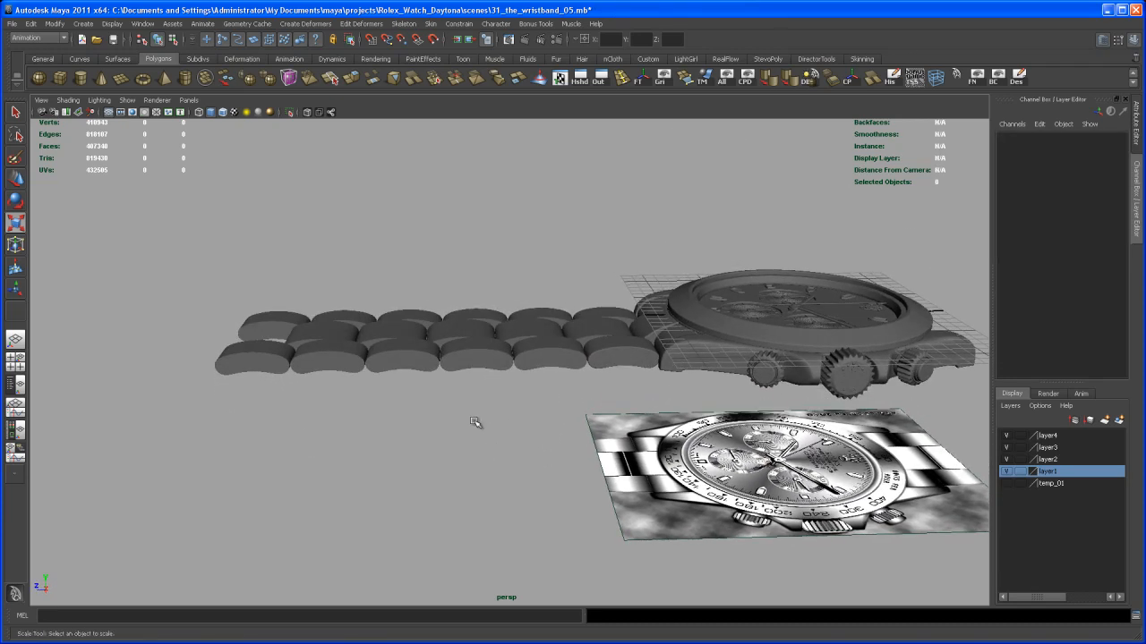
{"action": "left_click_drag", "start_coordinate": [577, 356], "coordinate": [612, 367]}
{"action": "key", "text": "1"}
{"action": "left_click", "coordinate": [544, 392]}
Select all the side and centre links of the wristband, group them and centre the group's pivot
{"action": "left_click_drag", "start_coordinate": [547, 394], "coordinate": [566, 434], "text": "alt"}
{"action": "right_click_drag", "start_coordinate": [566, 434], "coordinate": [588, 474], "text": "alt"}
{"action": "left_click_drag", "start_coordinate": [588, 474], "coordinate": [591, 446], "text": "alt"}
{"action": "middle_click_drag", "start_coordinate": [590, 446], "coordinate": [592, 421], "text": "alt"}
{"action": "left_click_drag", "start_coordinate": [592, 421], "coordinate": [516, 383], "text": "alt"}
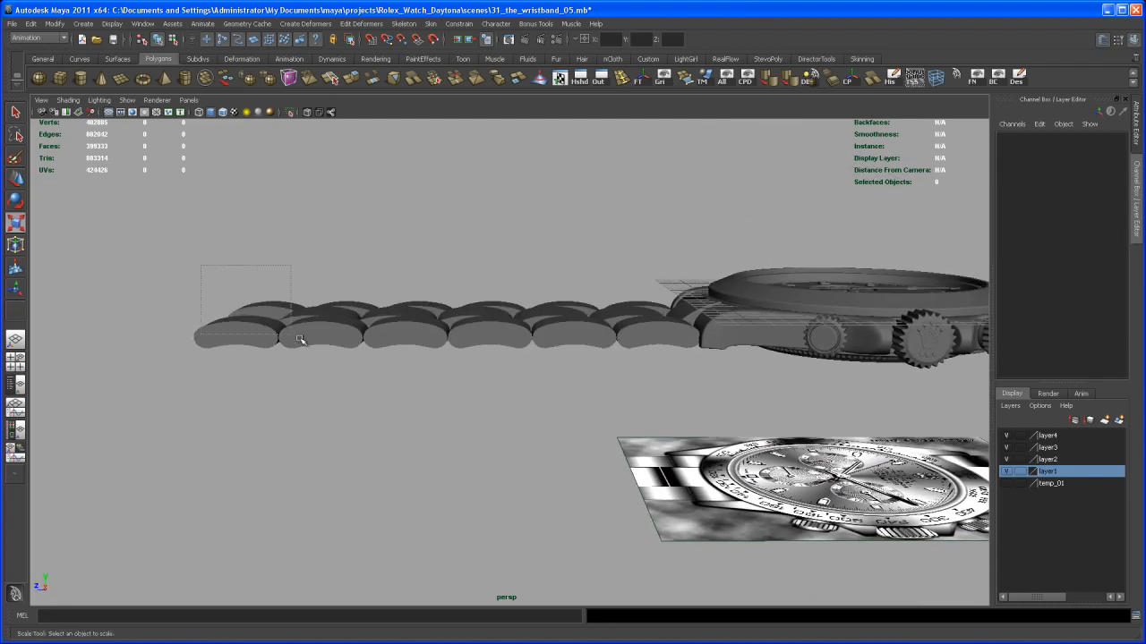
{"action": "left_click_drag", "start_coordinate": [633, 377], "coordinate": [575, 355]}
{"action": "middle_click_drag", "start_coordinate": [576, 355], "coordinate": [527, 397], "text": "alt"}
{"action": "left_click_drag", "start_coordinate": [573, 365], "coordinate": [597, 347], "text": "alt"}
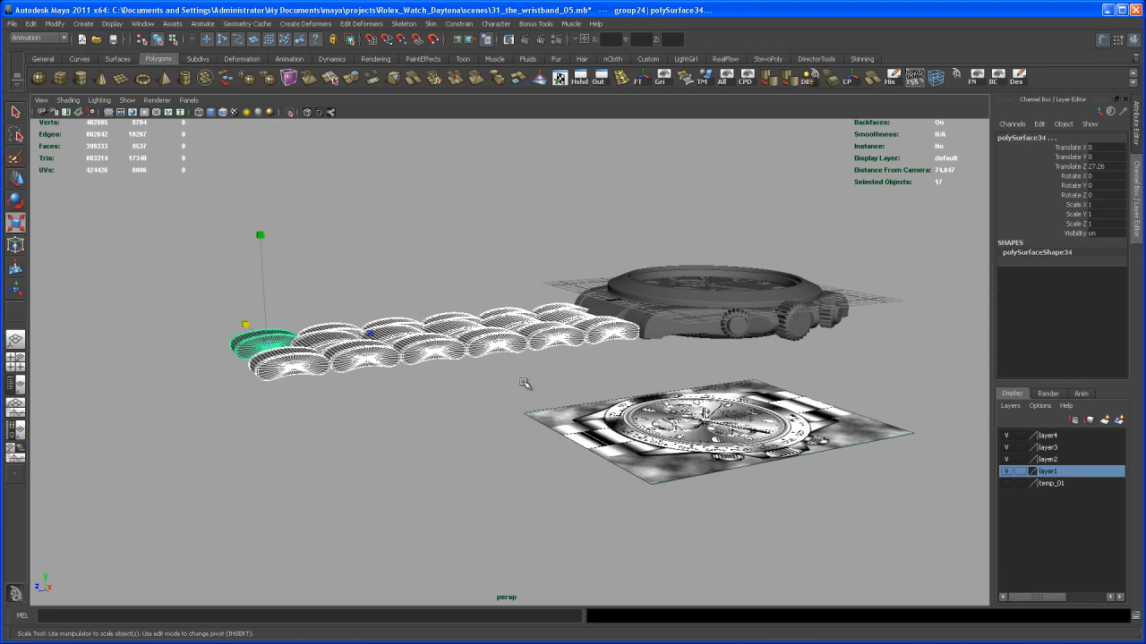
{"action": "left_click_drag", "start_coordinate": [531, 365], "coordinate": [489, 296], "text": "alt"}
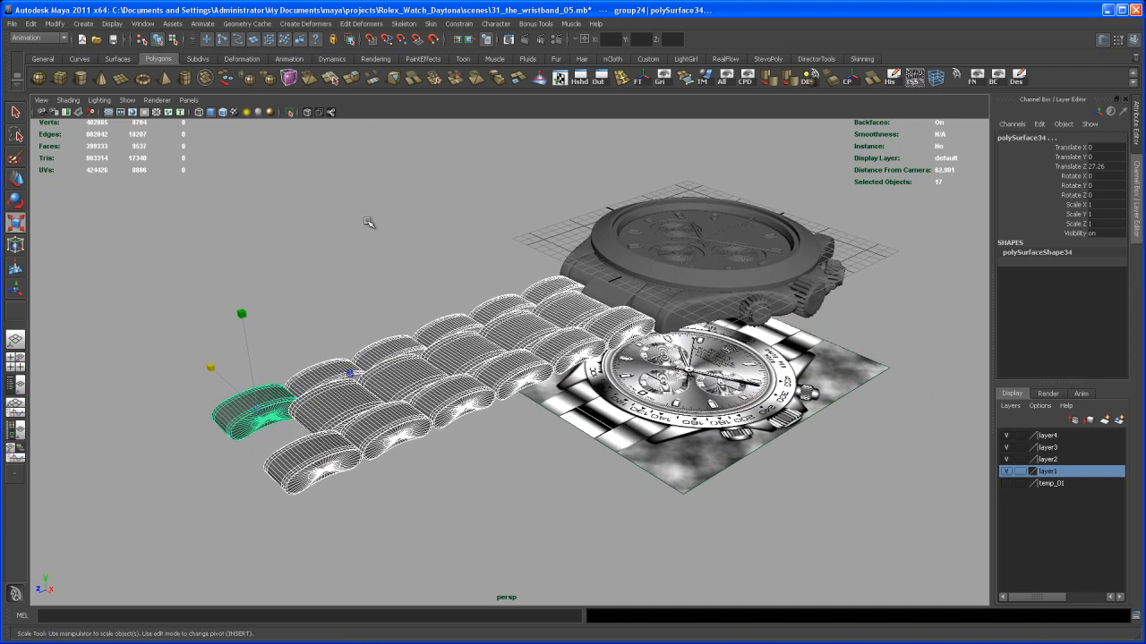
{"action": "left_click_drag", "start_coordinate": [529, 408], "coordinate": [497, 457], "text": "alt"}
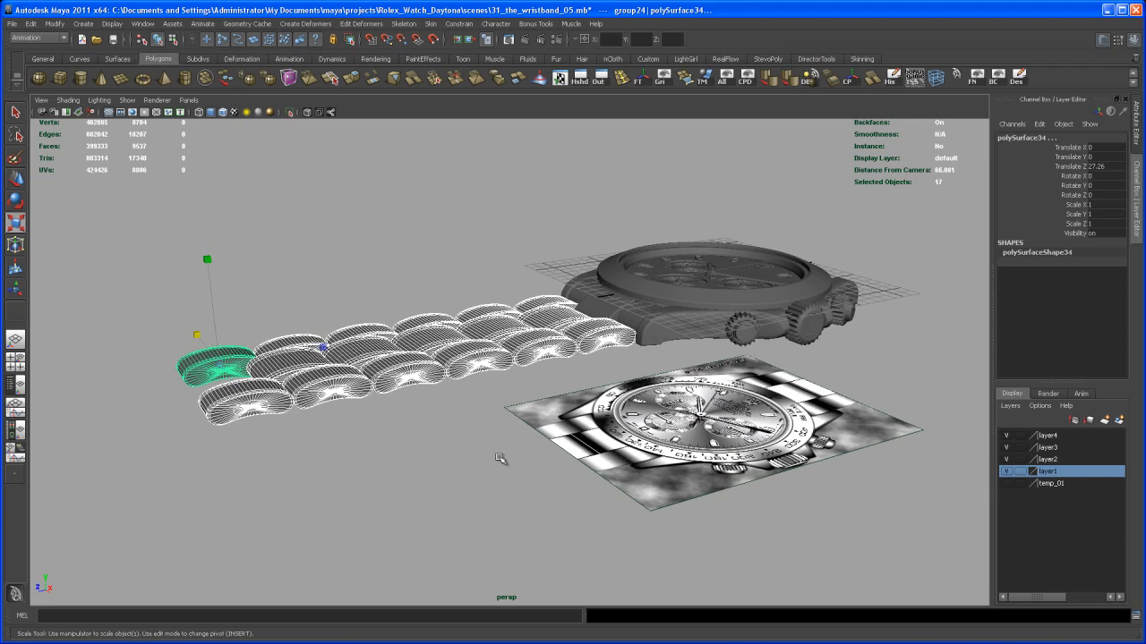
{"action": "key", "text": "ctrl+g"}
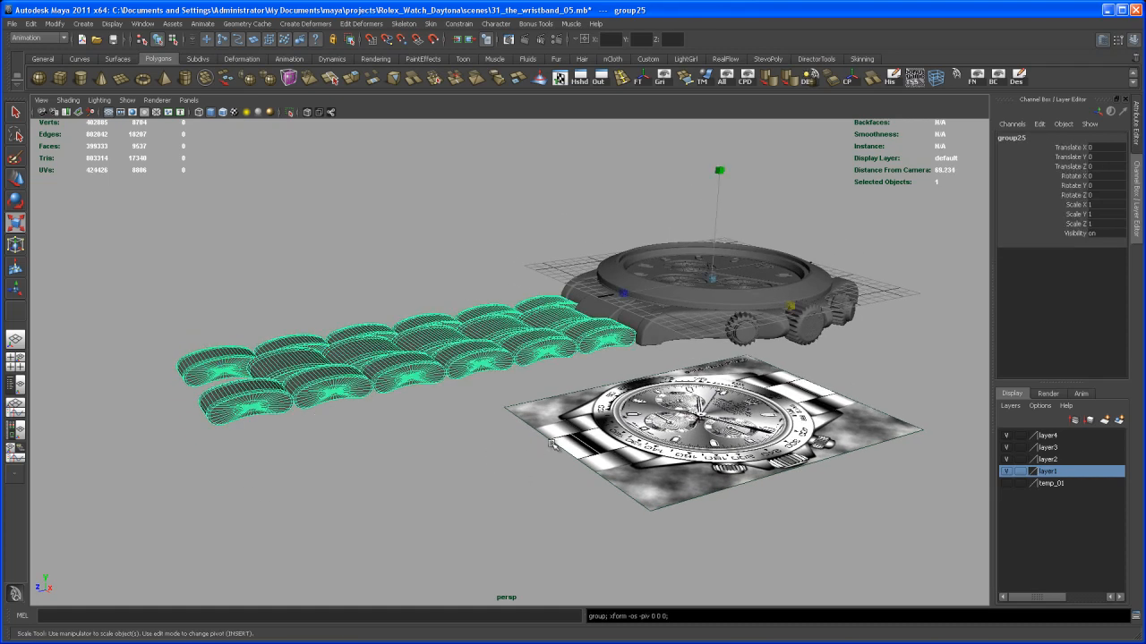
{"action": "left_click", "coordinate": [849, 83]}
{"action": "left_click_drag", "start_coordinate": [490, 466], "coordinate": [506, 405], "text": "alt"}
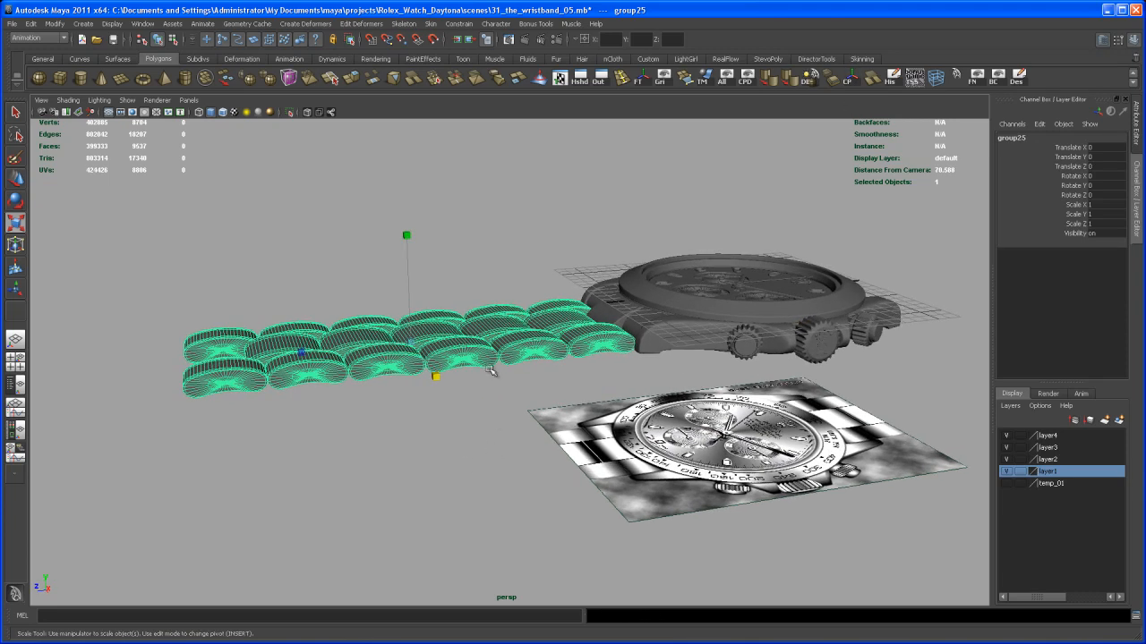
Apply a nonlinear Bend deformer to the wristband group and set its Curvature to 0.7
{"action": "left_click_drag", "start_coordinate": [332, 220], "coordinate": [330, 217], "text": "alt"}
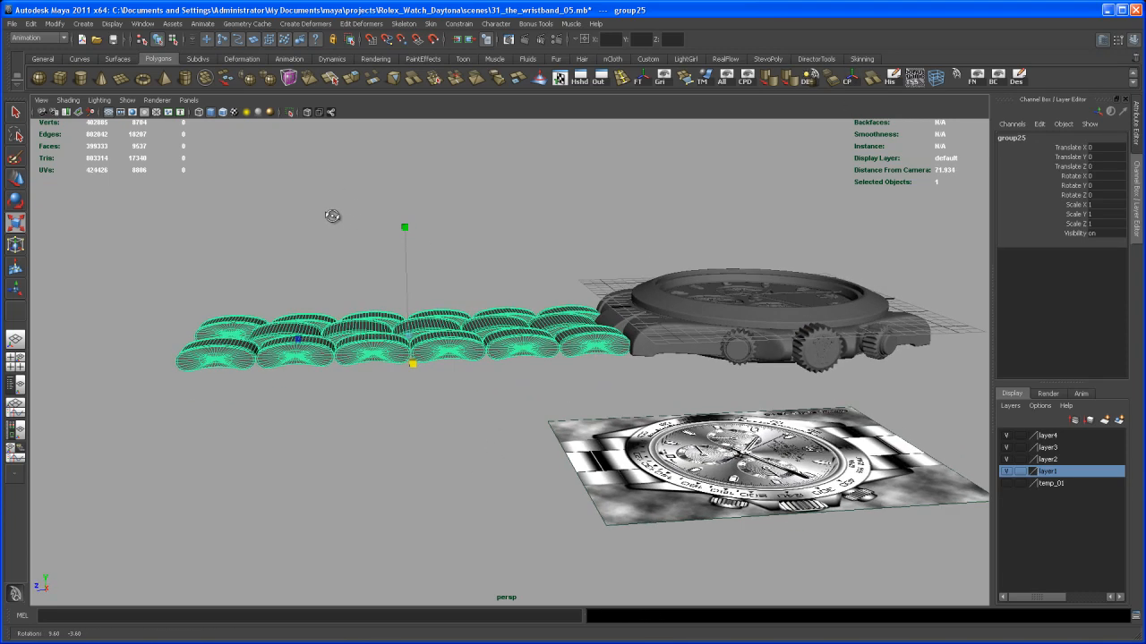
{"action": "left_click", "coordinate": [280, 24]}
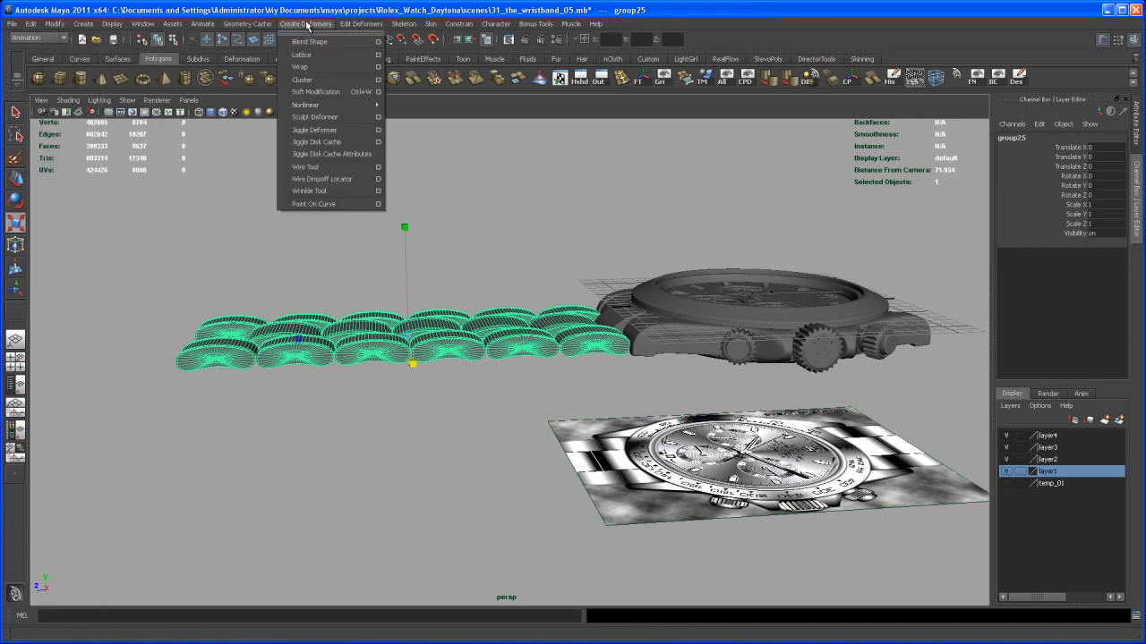
{"action": "mouse_move", "coordinate": [374, 109]}
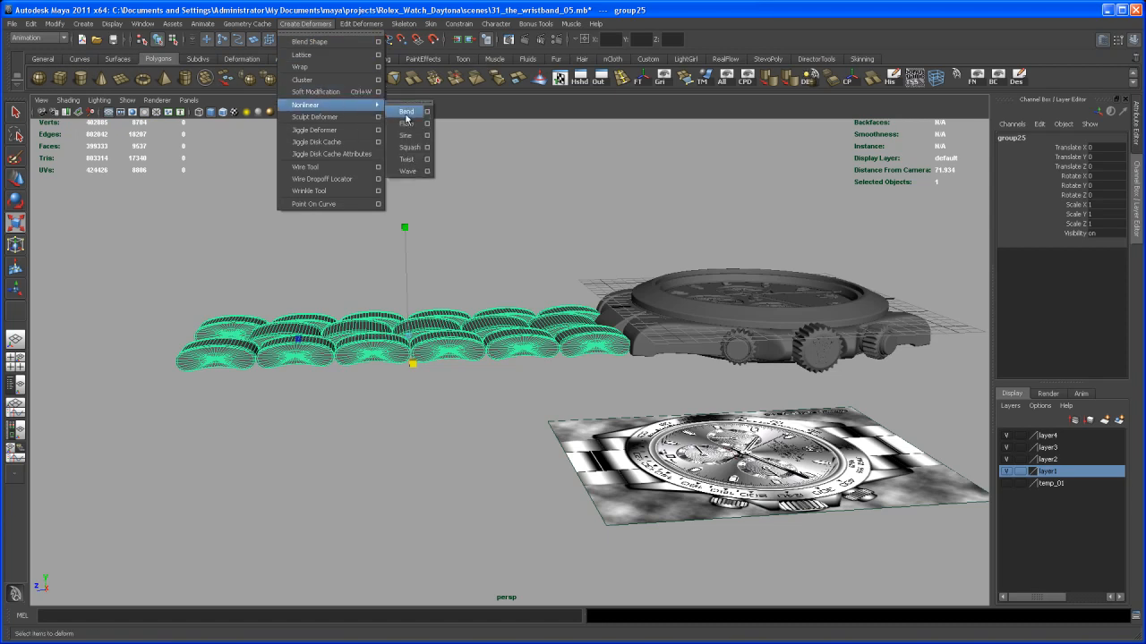
{"action": "left_click", "coordinate": [409, 114]}
{"action": "left_click_drag", "start_coordinate": [516, 347], "coordinate": [593, 363], "text": "alt"}
{"action": "middle_click_drag", "start_coordinate": [593, 362], "coordinate": [606, 356], "text": "alt"}
{"action": "left_click_drag", "start_coordinate": [606, 356], "coordinate": [666, 331], "text": "alt"}
{"action": "left_click", "coordinate": [1013, 271]}
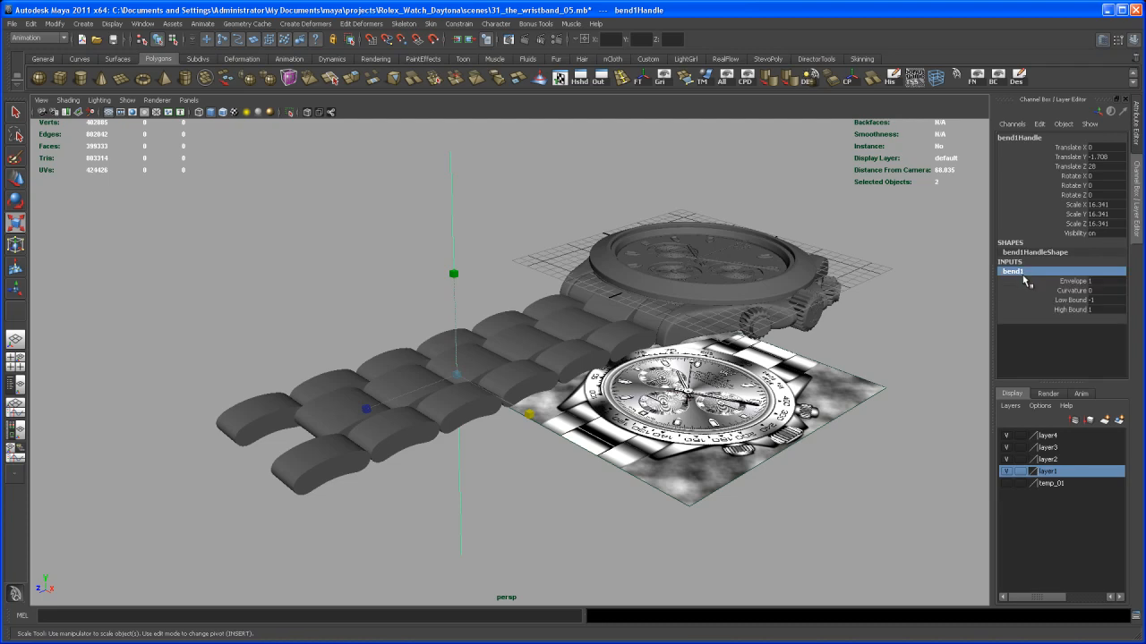
{"action": "left_click", "coordinate": [1068, 292]}
{"action": "middle_click_drag", "start_coordinate": [770, 371], "coordinate": [776, 372]}
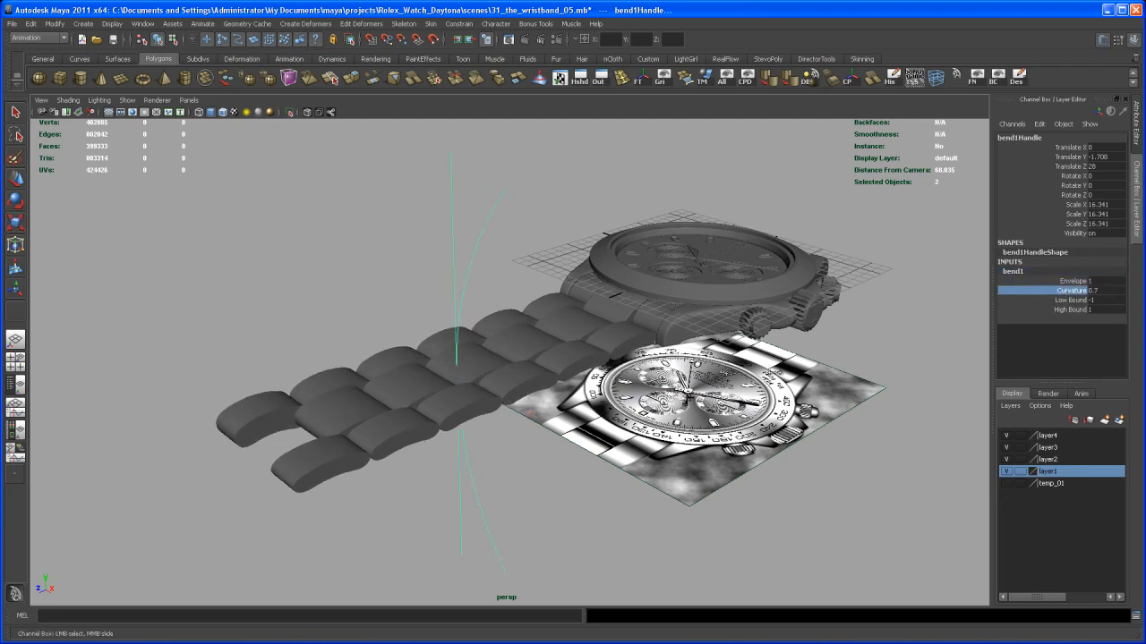
{"action": "left_click_drag", "start_coordinate": [776, 373], "coordinate": [788, 399], "text": "alt"}
{"action": "mouse_move", "coordinate": [788, 399]}
{"action": "right_mouse_down", "text": "alt"}
{"action": "mouse_move", "coordinate": [806, 400]}
{"action": "mouse_move", "coordinate": [791, 398]}
{"action": "right_mouse_up", "text": "alt"}
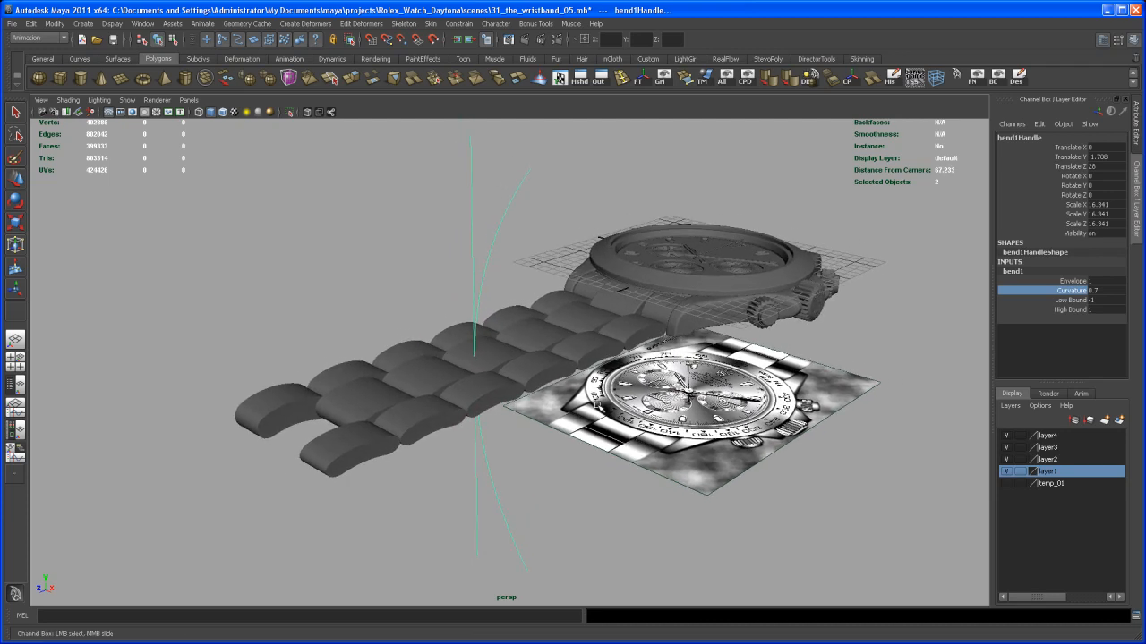
Rotate the bend handle about Z and set its Rotate Z to -90
{"action": "key", "text": "e"}
{"action": "left_click_drag", "start_coordinate": [597, 419], "coordinate": [629, 457], "text": "alt"}
{"action": "left_click_drag", "start_coordinate": [532, 317], "coordinate": [564, 403]}
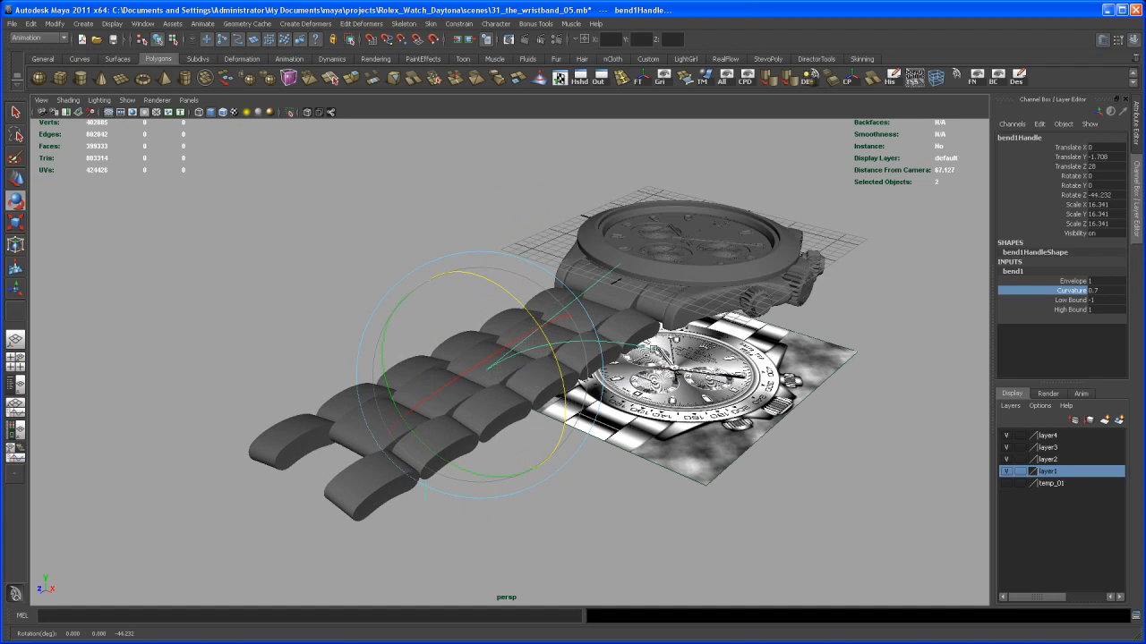
{"action": "left_click", "coordinate": [1101, 195]}
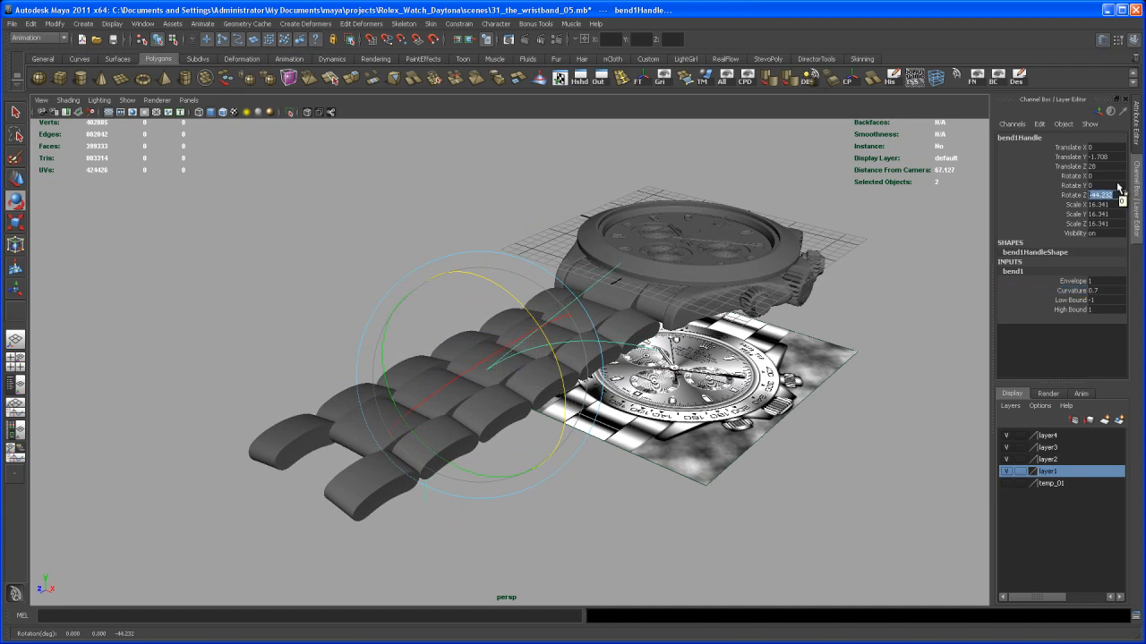
{"action": "type", "text": "-90"}
{"action": "key", "text": "Return"}
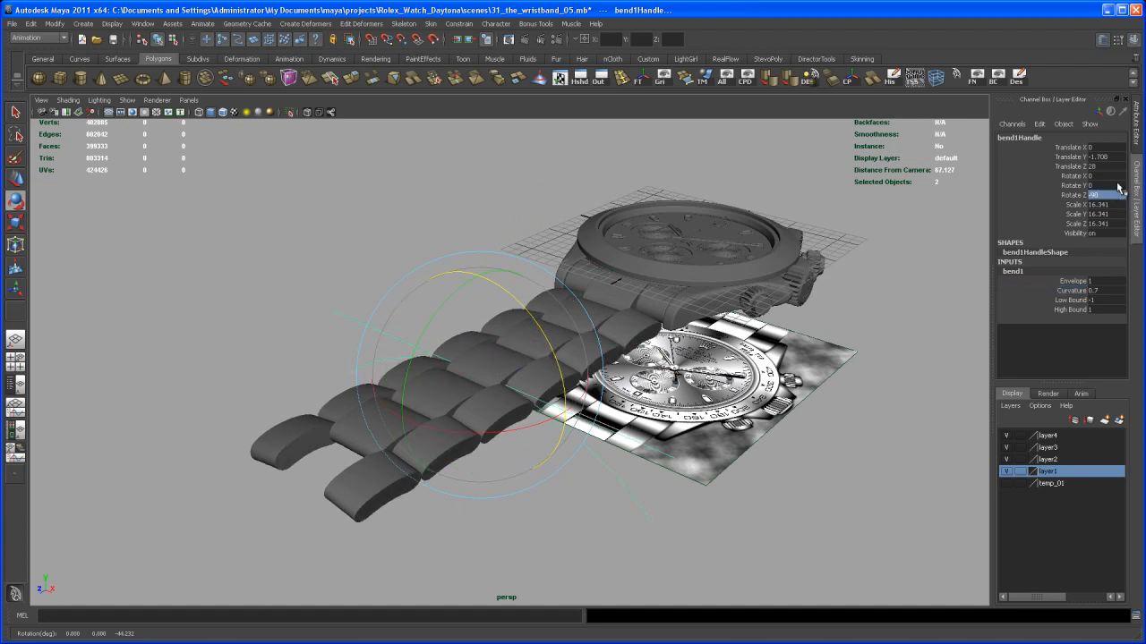
Turn the bend handle about X and set its Rotate X to -90 so the band curves lengthwise
{"action": "left_click_drag", "start_coordinate": [490, 432], "coordinate": [553, 429]}
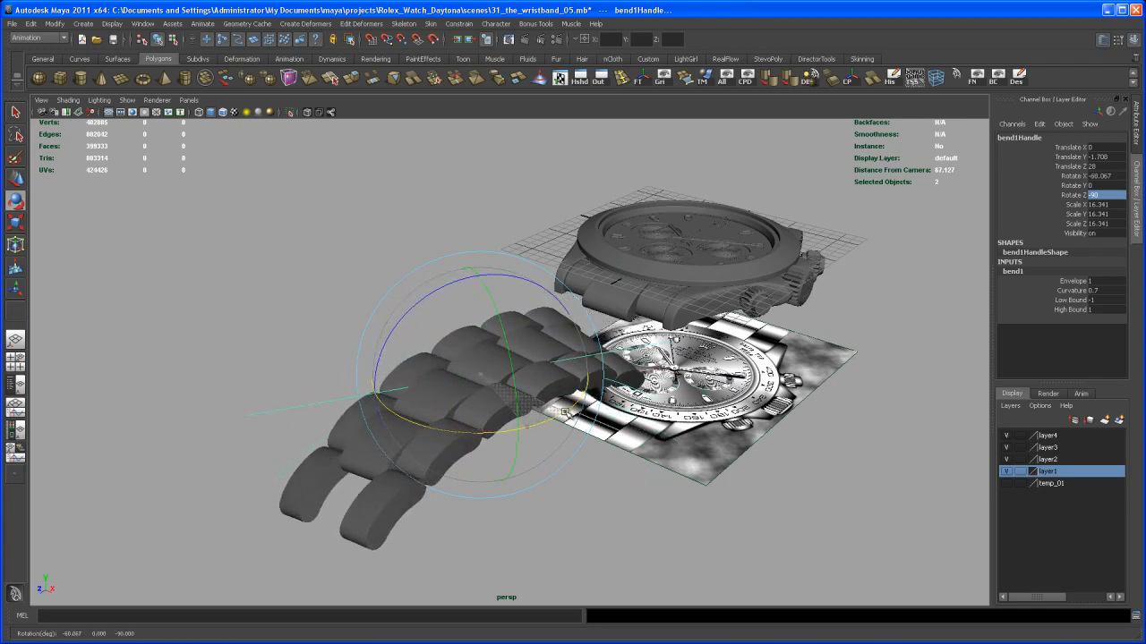
{"action": "left_click", "coordinate": [1113, 176]}
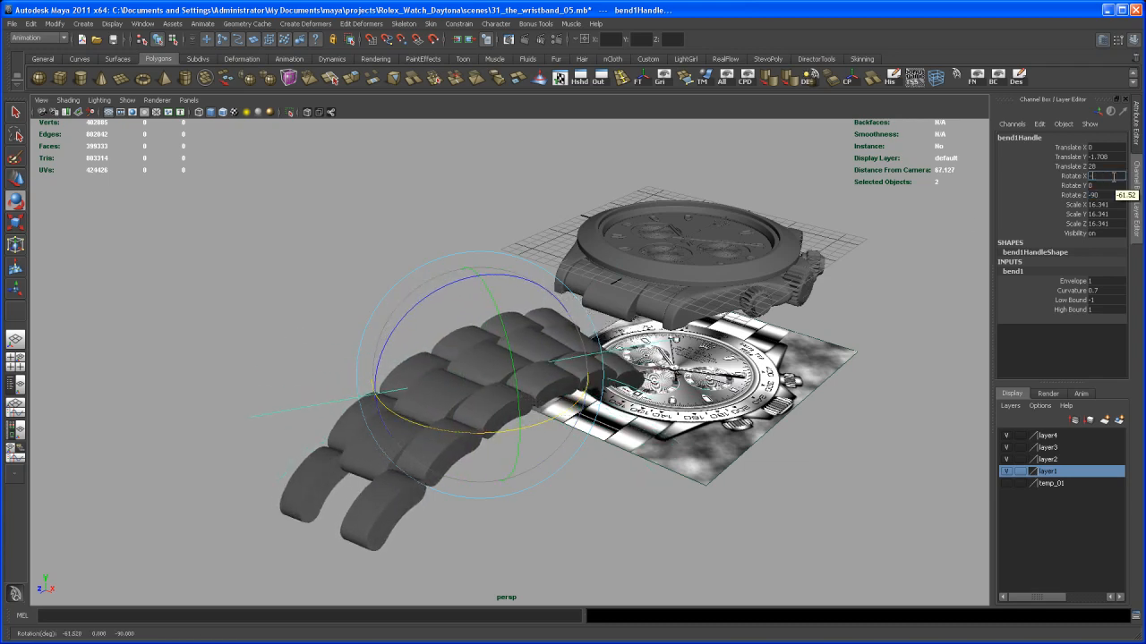
{"action": "key", "text": "Return"}
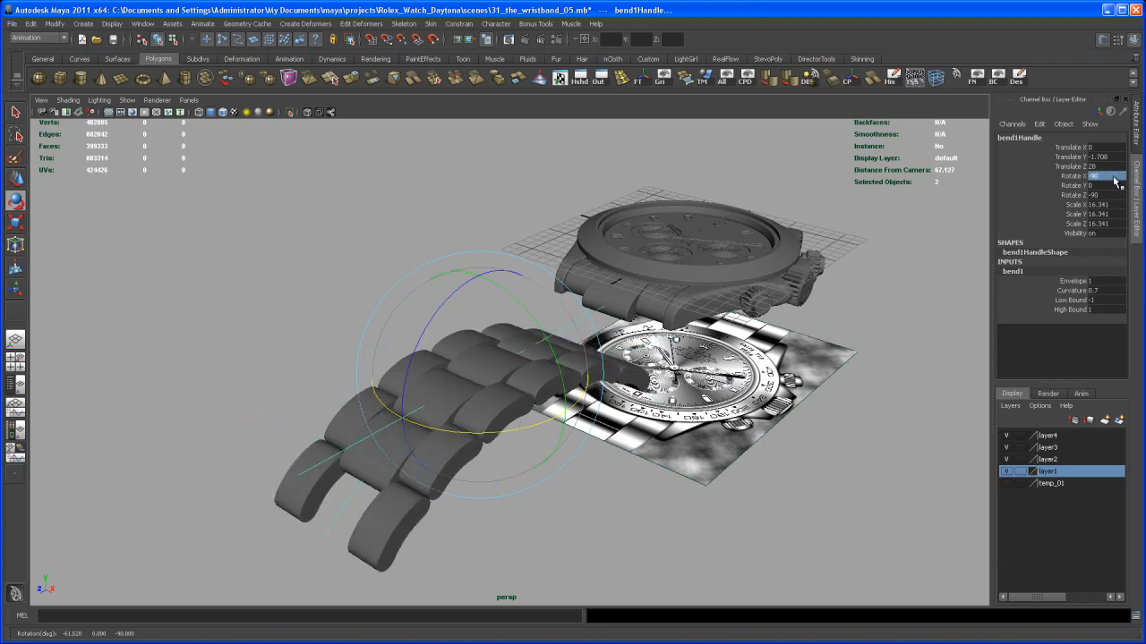
In the side view, increase the bend deformer's Curvature to 1
{"action": "left_click_drag", "start_coordinate": [645, 371], "coordinate": [566, 310], "text": "alt"}
{"action": "key", "text": "space"}
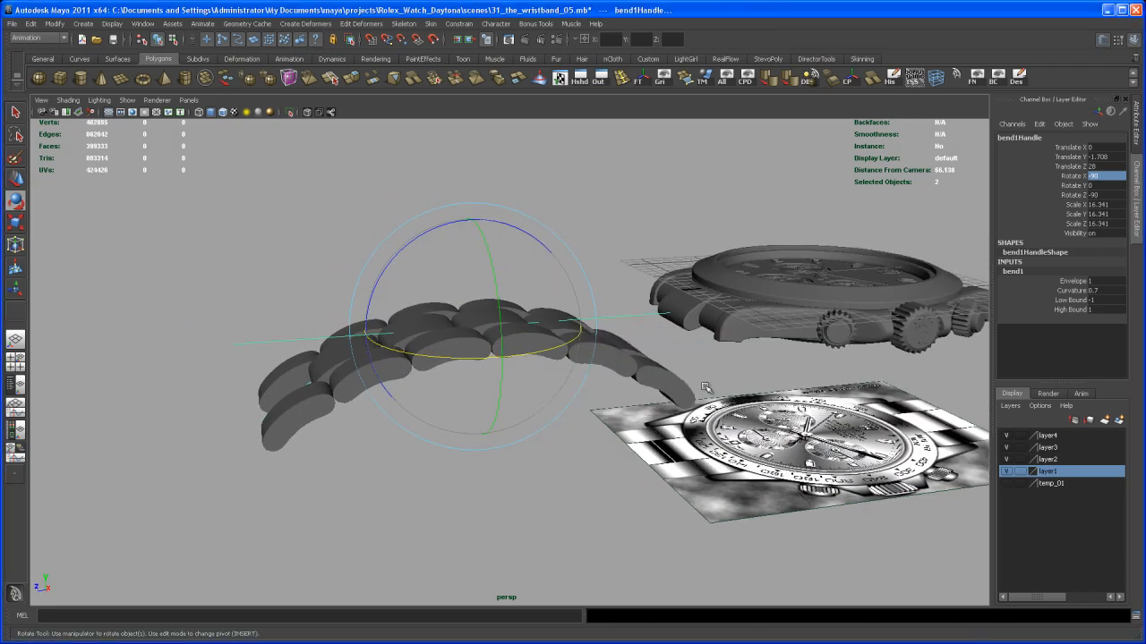
{"action": "key", "text": "space"}
{"action": "right_click_drag", "start_coordinate": [772, 467], "coordinate": [507, 399], "text": "alt"}
{"action": "middle_click_drag", "start_coordinate": [507, 399], "coordinate": [724, 389], "text": "alt"}
{"action": "right_click_drag", "start_coordinate": [724, 389], "coordinate": [483, 369], "text": "alt"}
{"action": "right_click_drag", "start_coordinate": [693, 415], "coordinate": [591, 393], "text": "alt"}
{"action": "middle_click_drag", "start_coordinate": [690, 406], "coordinate": [597, 350], "text": "alt"}
{"action": "right_click_drag", "start_coordinate": [637, 373], "coordinate": [588, 363], "text": "alt"}
{"action": "middle_click_drag", "start_coordinate": [587, 364], "coordinate": [585, 349], "text": "alt"}
{"action": "right_click_drag", "start_coordinate": [585, 349], "coordinate": [555, 373], "text": "alt"}
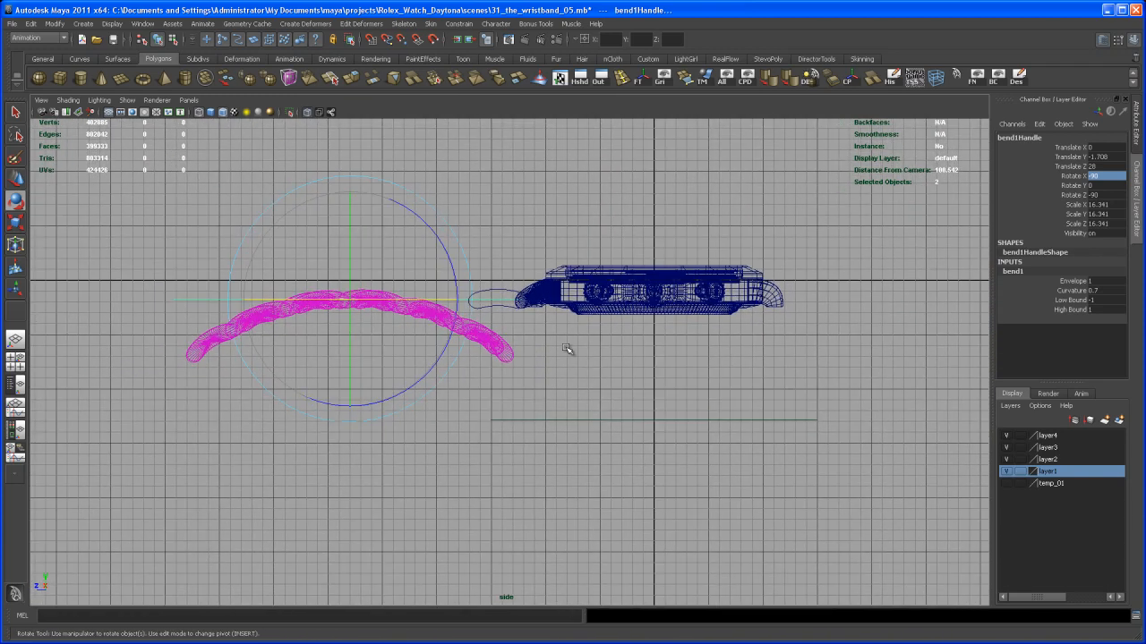
{"action": "left_click", "coordinate": [1072, 291]}
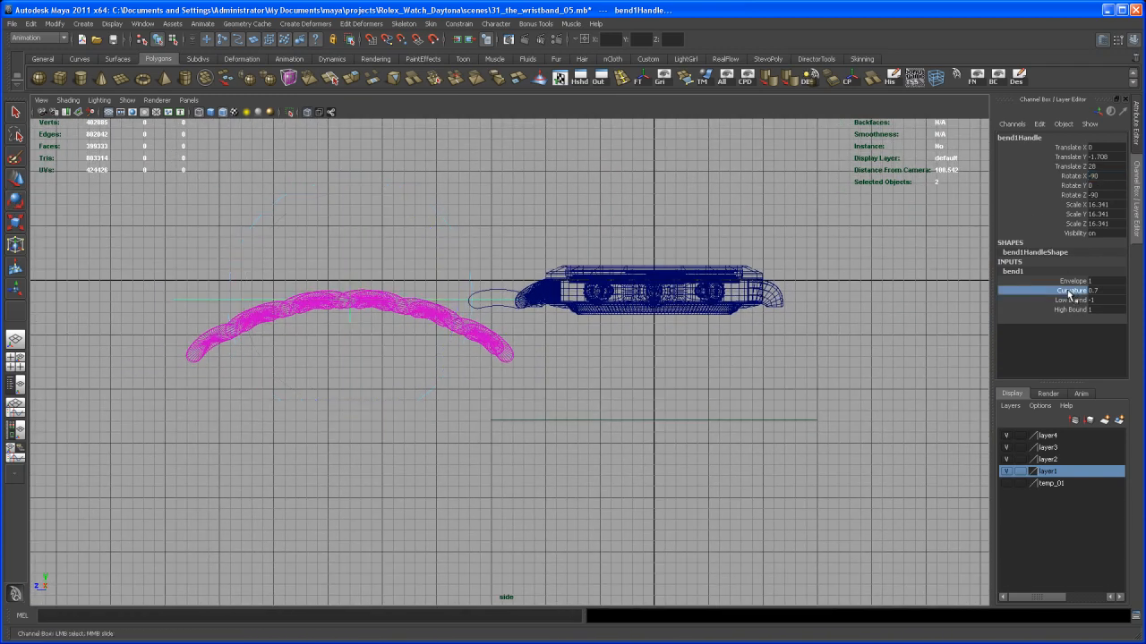
{"action": "middle_click_drag", "start_coordinate": [630, 382], "coordinate": [667, 375]}
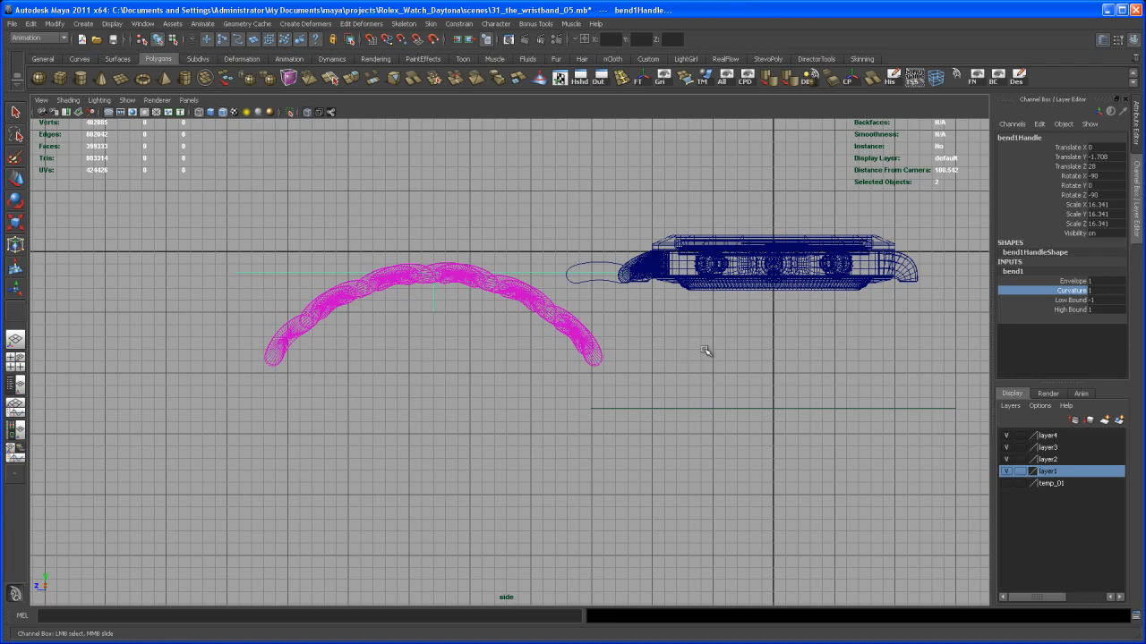
Return to the perspective view and examine the shape of the bent wristband beside the watch case
{"action": "key", "text": "space"}
{"action": "key", "text": "space"}
{"action": "left_click_drag", "start_coordinate": [648, 353], "coordinate": [676, 376], "text": "alt"}
{"action": "right_click_drag", "start_coordinate": [676, 363], "coordinate": [631, 345], "text": "alt"}
{"action": "middle_click_drag", "start_coordinate": [632, 345], "coordinate": [588, 359], "text": "alt"}
{"action": "right_click_drag", "start_coordinate": [587, 360], "coordinate": [553, 324], "text": "alt"}
{"action": "middle_click_drag", "start_coordinate": [553, 324], "coordinate": [530, 300], "text": "alt"}
{"action": "right_click_drag", "start_coordinate": [530, 300], "coordinate": [572, 330], "text": "alt"}
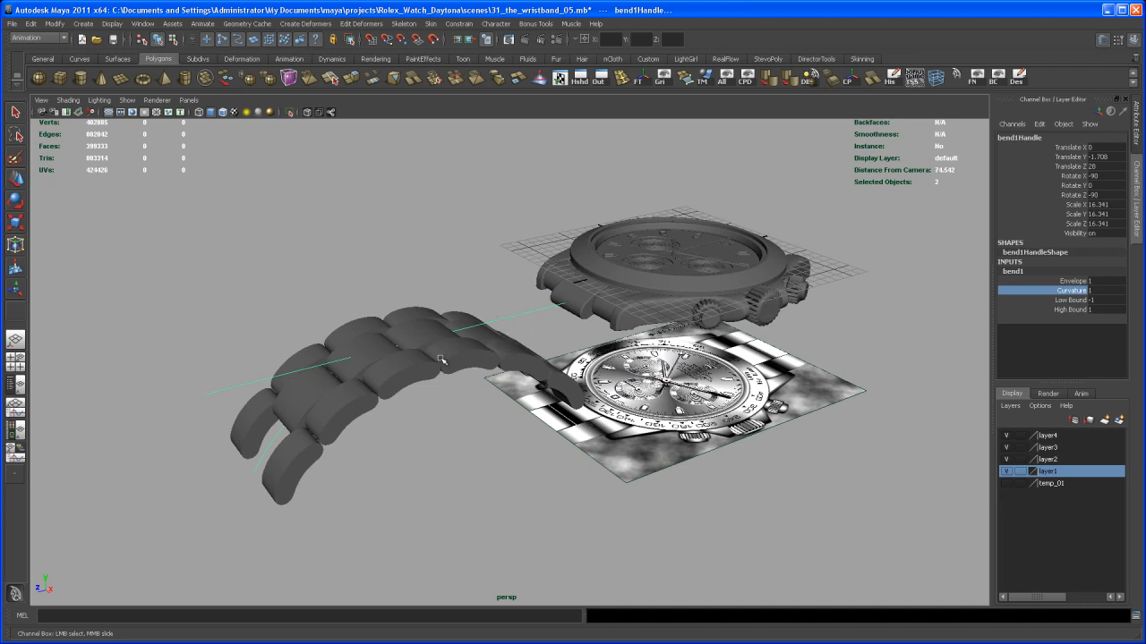
Save the scene as 32_the_wristband_06.mb in the project's scenes folder and clear the selection
{"action": "left_click", "coordinate": [11, 24]}
{"action": "left_click", "coordinate": [45, 79]}
{"action": "left_click", "coordinate": [358, 510]}
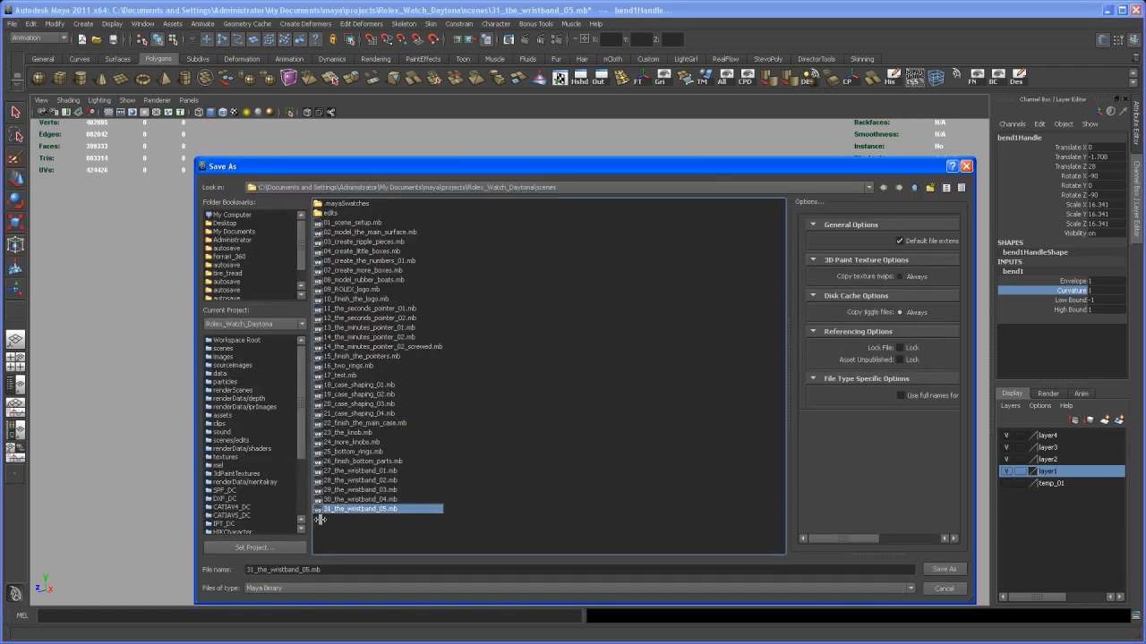
{"action": "left_click", "coordinate": [252, 569]}
{"action": "key", "text": "BackSpace"}
{"action": "type", "text": "2"}
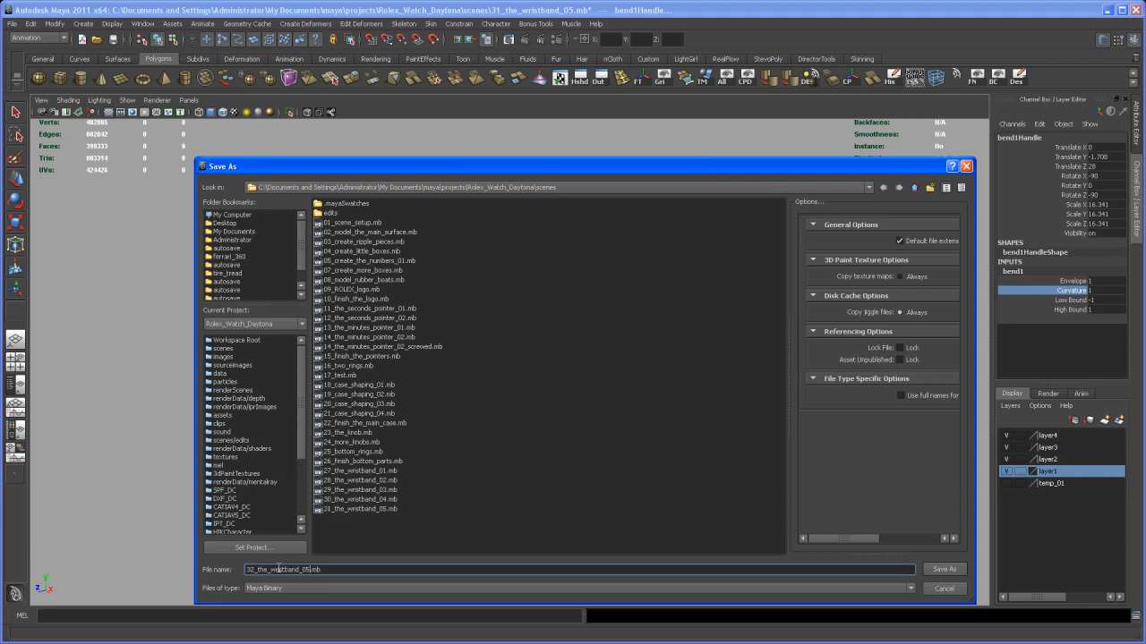
{"action": "key", "text": "Return"}
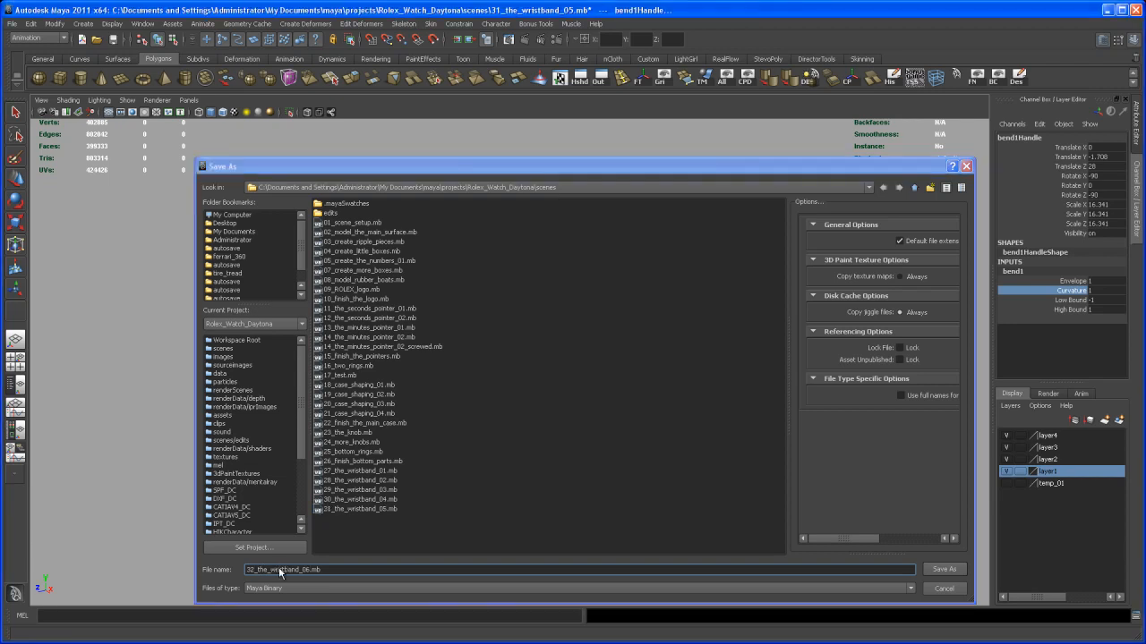
{"action": "left_click", "coordinate": [593, 411]}
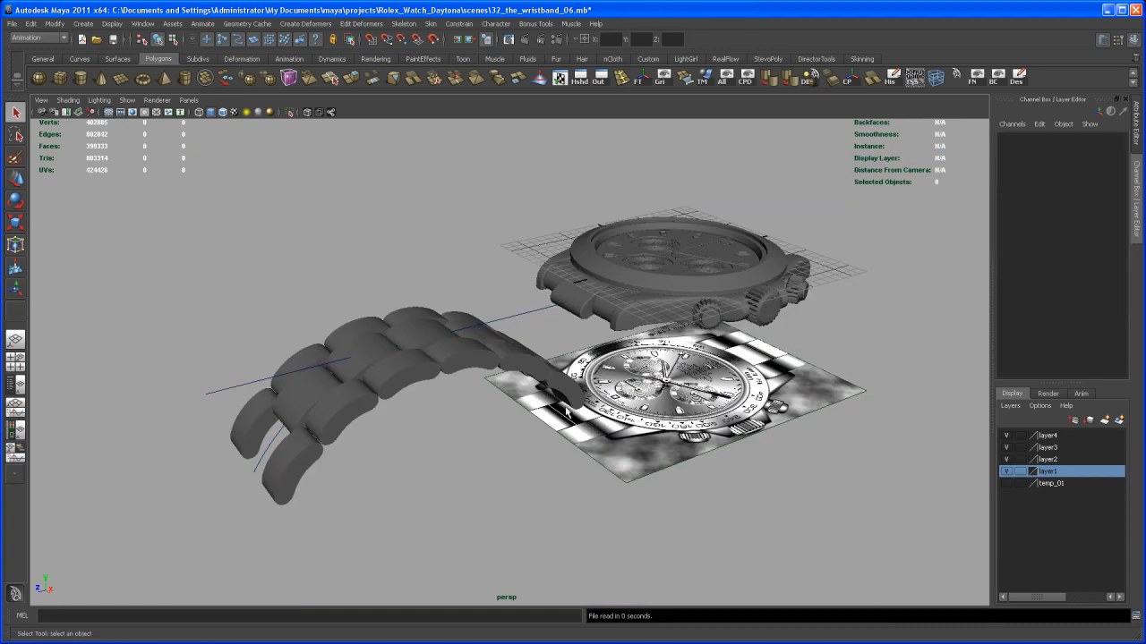
Select the bend deformer's handle and set its Curvature to 1.2 to curve the wristband more tightly
{"action": "left_click_drag", "start_coordinate": [535, 452], "coordinate": [493, 428], "text": "alt"}
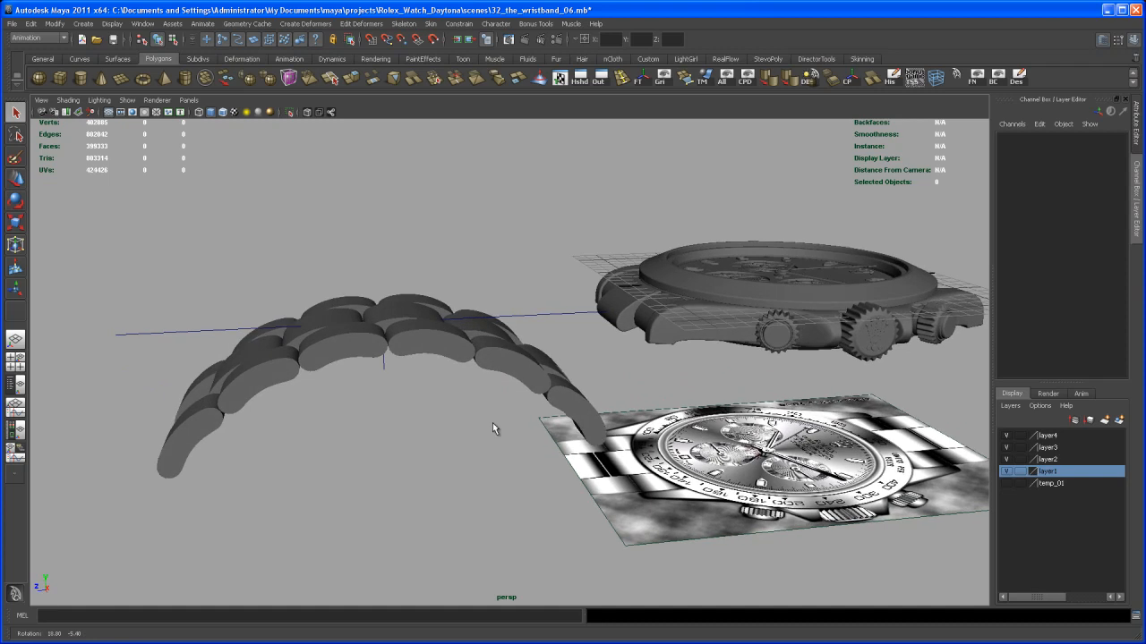
{"action": "left_click", "coordinate": [552, 313]}
{"action": "left_click_drag", "start_coordinate": [549, 341], "coordinate": [507, 391], "text": "alt"}
{"action": "right_click_drag", "start_coordinate": [507, 390], "coordinate": [541, 399], "text": "alt"}
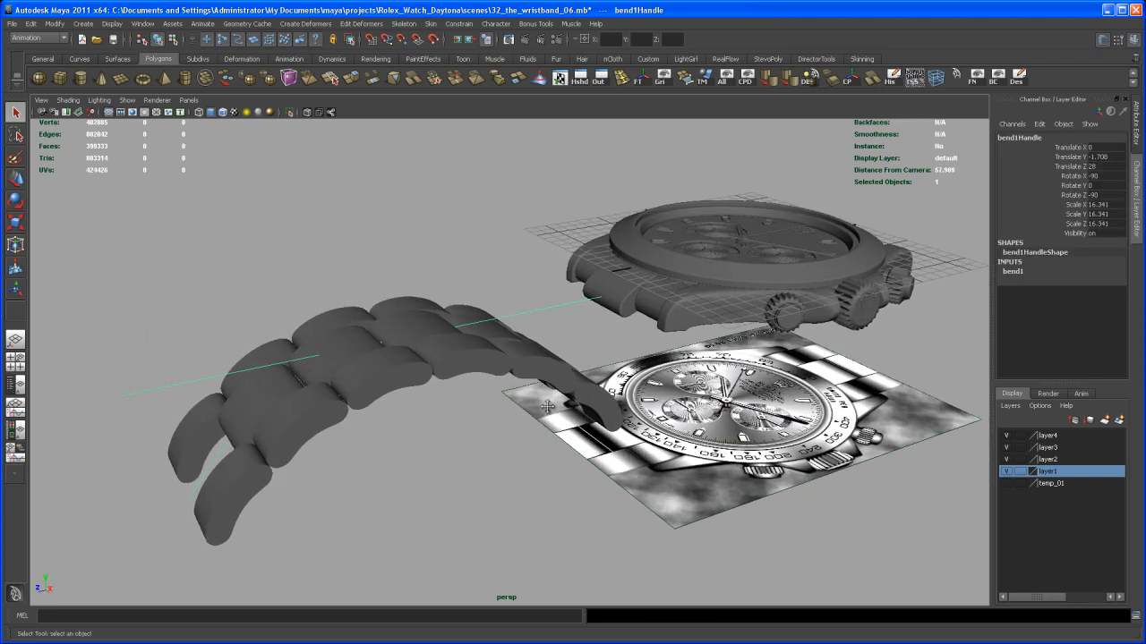
{"action": "left_click_drag", "start_coordinate": [541, 399], "coordinate": [558, 401], "text": "alt"}
{"action": "middle_click_drag", "start_coordinate": [785, 342], "coordinate": [800, 335], "text": "alt"}
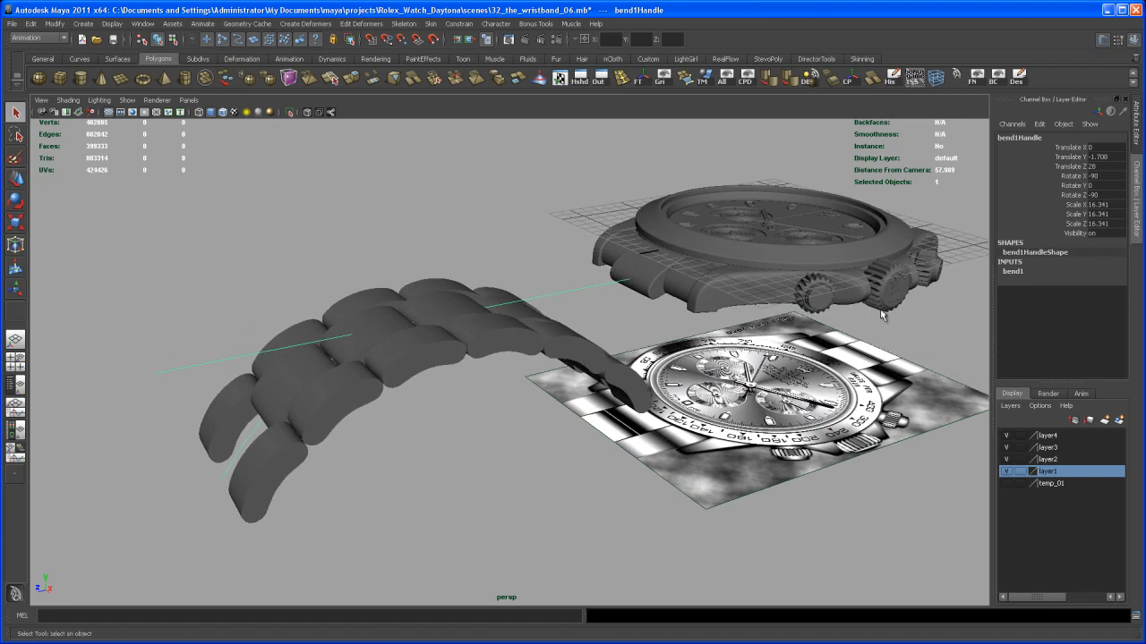
{"action": "left_click", "coordinate": [1016, 271]}
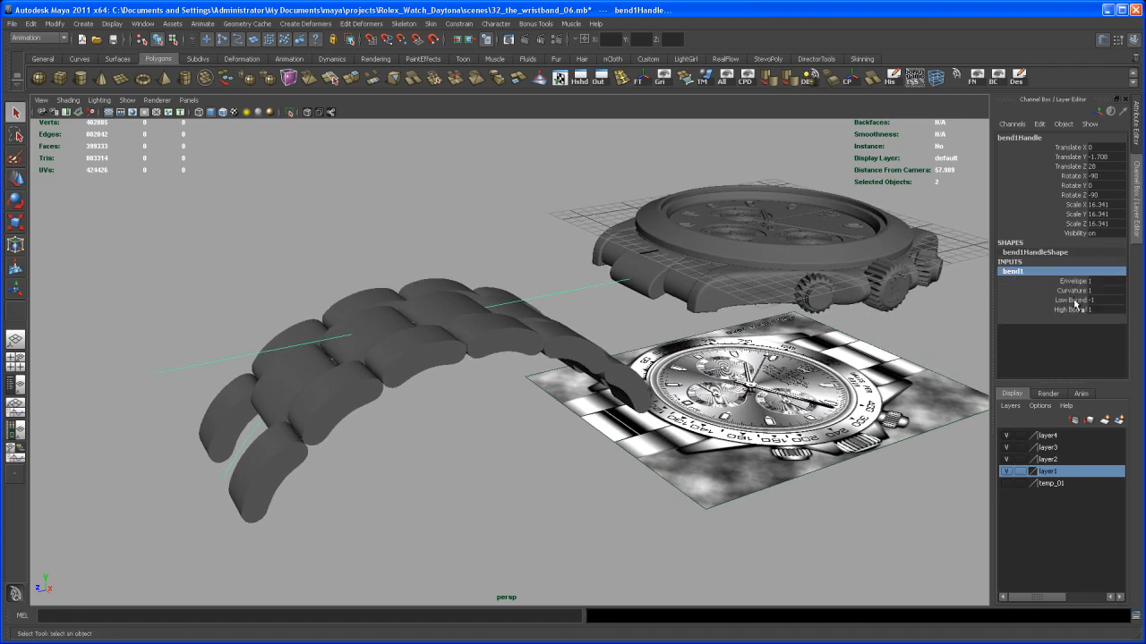
{"action": "left_click", "coordinate": [1073, 291]}
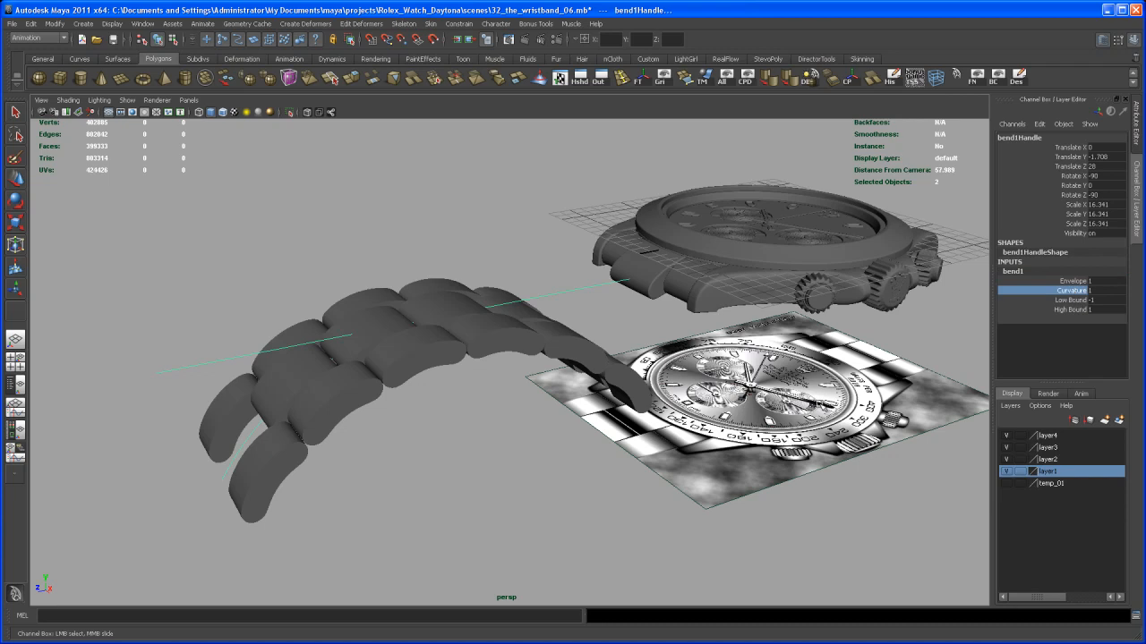
{"action": "left_click_drag", "start_coordinate": [652, 450], "coordinate": [605, 437], "text": "alt"}
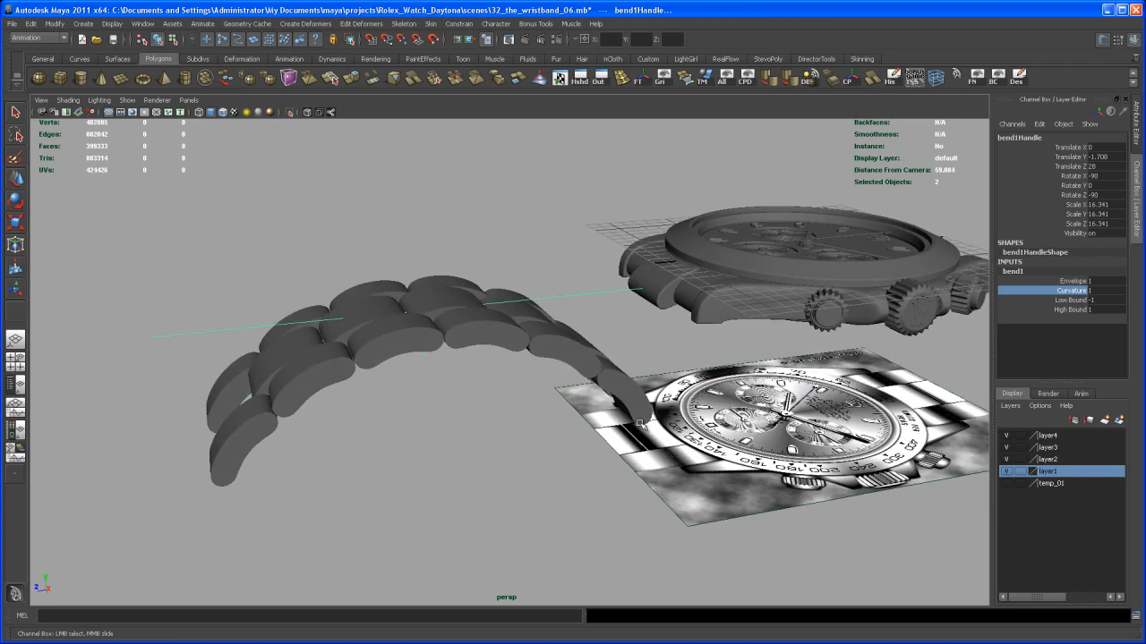
{"action": "middle_click_drag", "start_coordinate": [526, 422], "coordinate": [540, 431]}
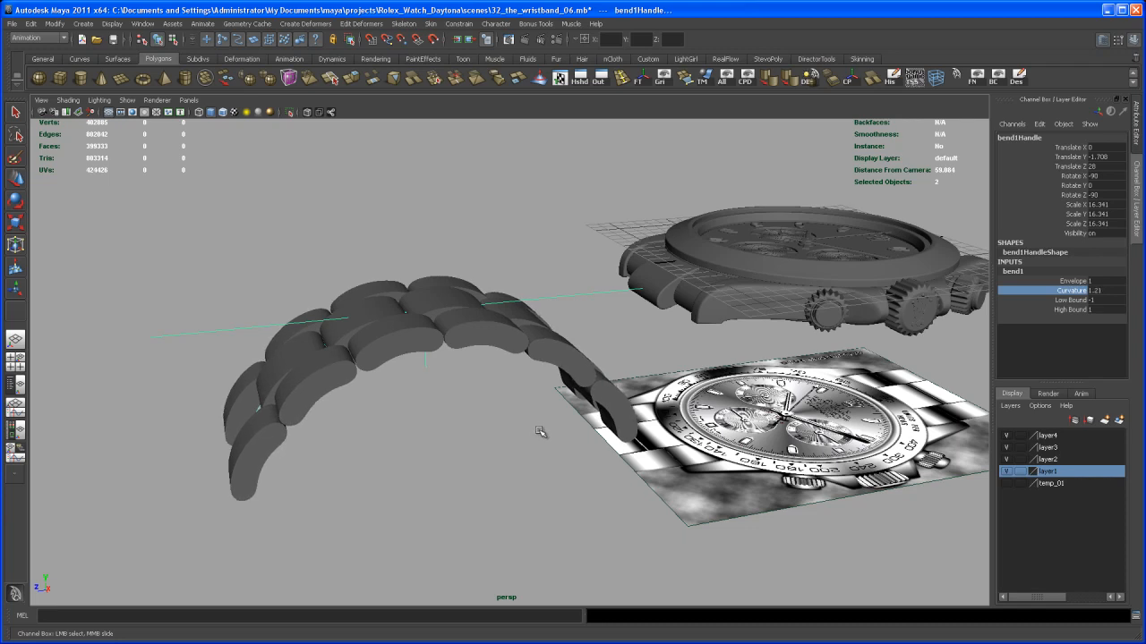
{"action": "left_click", "coordinate": [1112, 291]}
{"action": "type", "text": "1.2"}
{"action": "key", "text": "Return"}
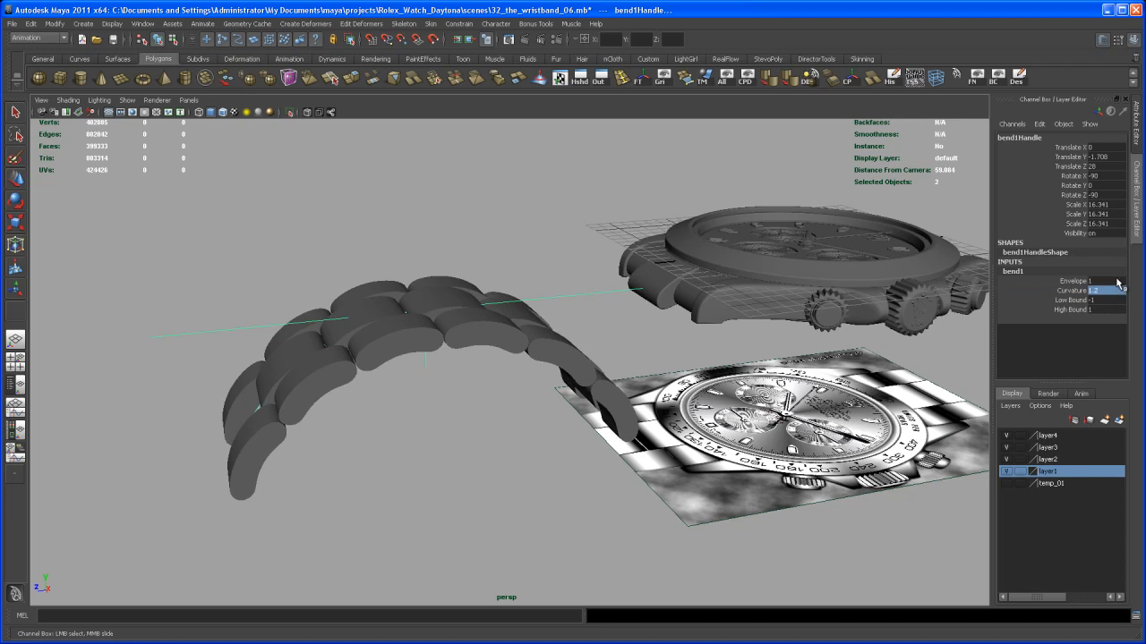
Select the whole wristband group and delete its construction history to make the bent shape permanent
{"action": "left_click_drag", "start_coordinate": [743, 475], "coordinate": [649, 461], "text": "alt"}
{"action": "left_click", "coordinate": [502, 343]}
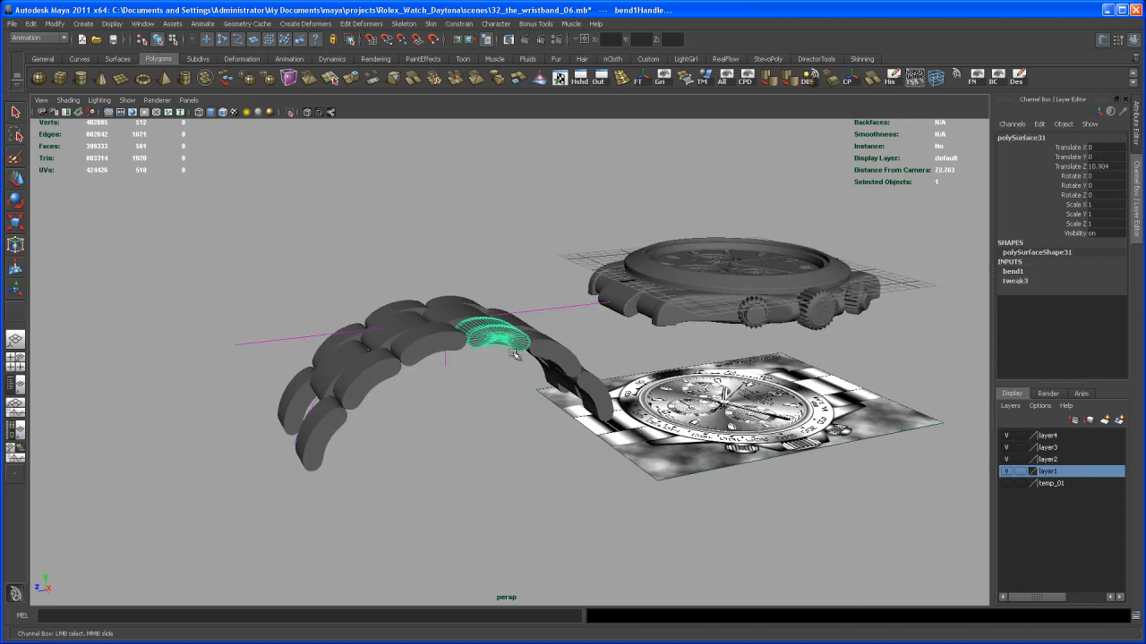
{"action": "key", "text": "Up"}
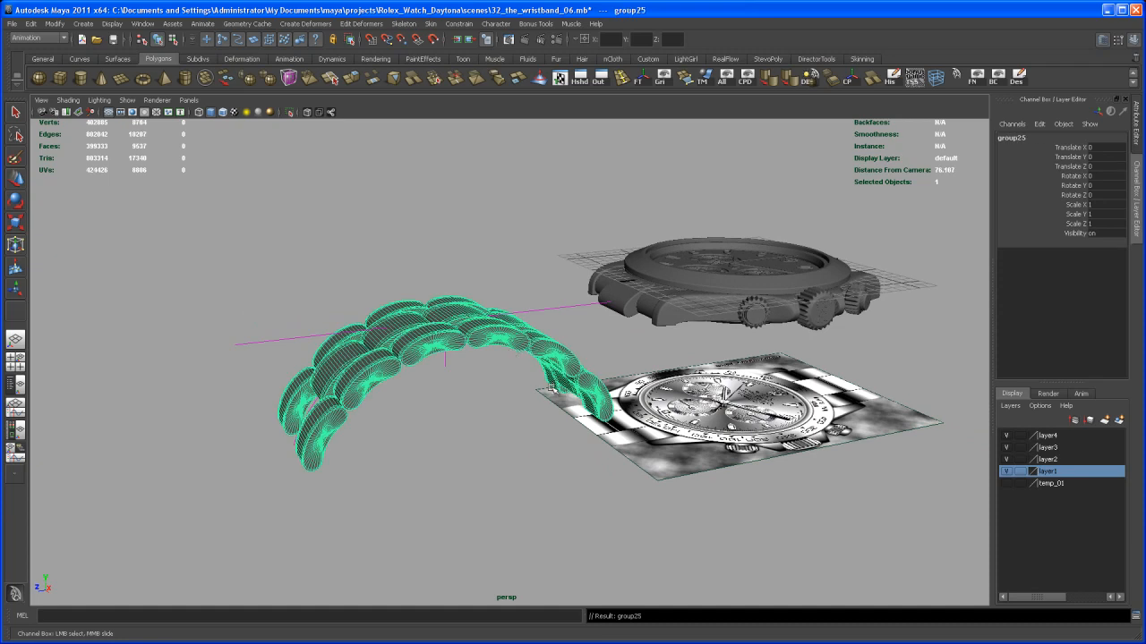
{"action": "scroll", "coordinate": [551, 384], "scroll_direction": "up", "scroll_amount": 2}
{"action": "left_click", "coordinate": [889, 78]}
Rotate the wristband group about X and set its Rotate X to 90 so the band stands upright
{"action": "left_click_drag", "start_coordinate": [707, 391], "coordinate": [602, 406], "text": "alt"}
{"action": "key", "text": "e"}
{"action": "left_click_drag", "start_coordinate": [470, 442], "coordinate": [463, 382], "text": "alt"}
{"action": "left_click_drag", "start_coordinate": [391, 255], "coordinate": [510, 307]}
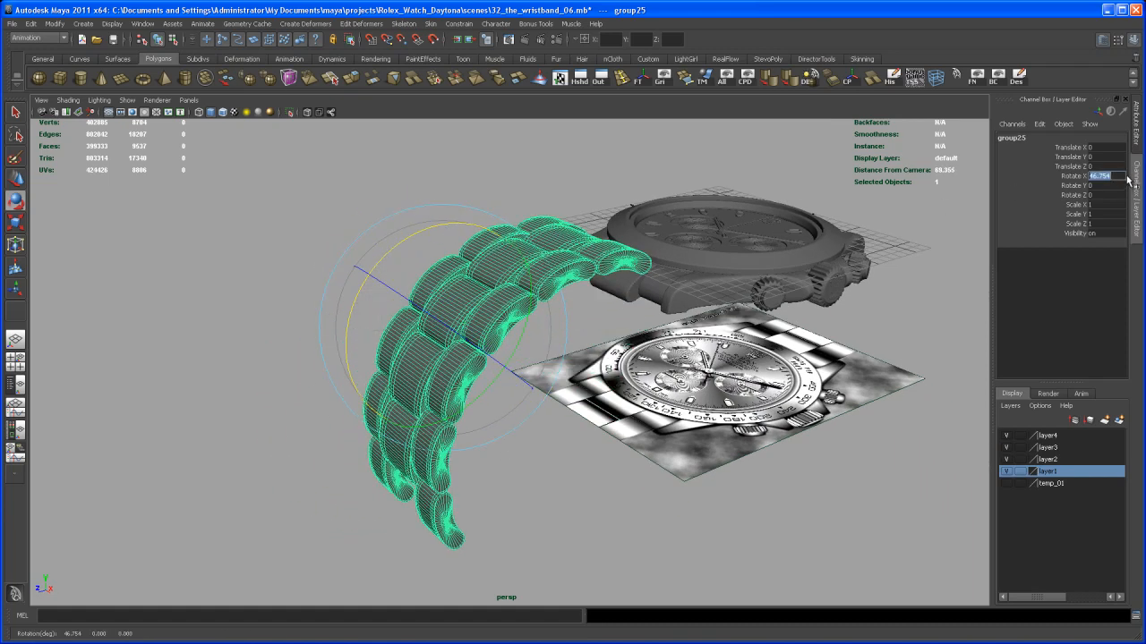
{"action": "key", "text": "Return"}
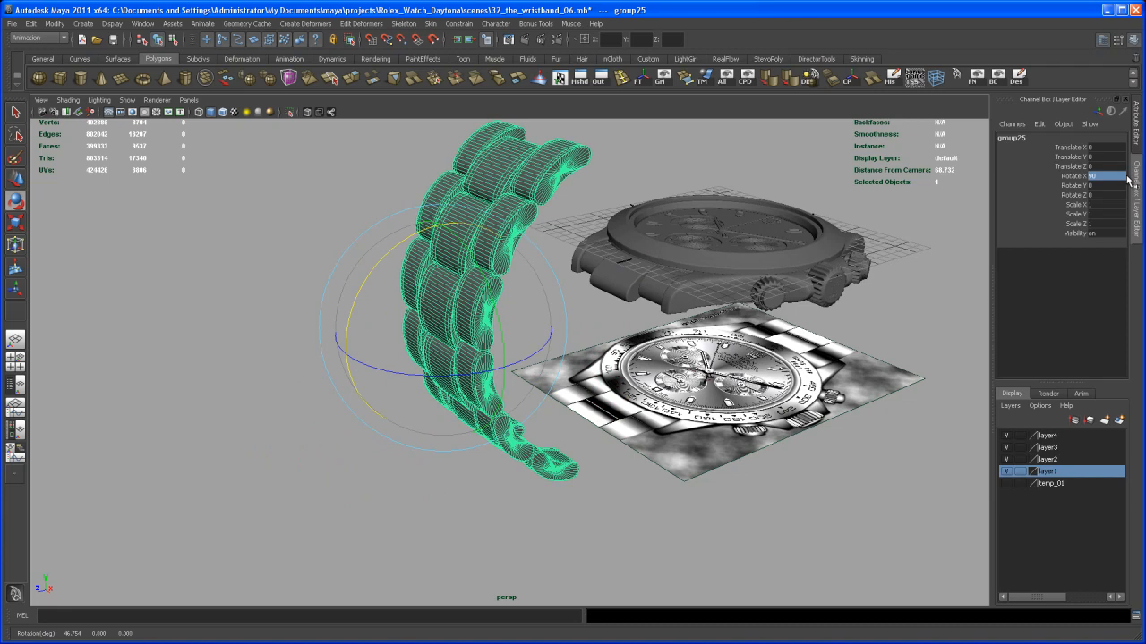
In the side view, hide NURBS curves and move the wristband to the case lug, at Translate Y -12.624 and Translate Z -7.467
{"action": "key", "text": "w"}
{"action": "key", "text": "space"}
{"action": "key", "text": "space"}
{"action": "middle_click_drag", "start_coordinate": [738, 412], "coordinate": [622, 466], "text": "alt"}
{"action": "right_click_drag", "start_coordinate": [622, 465], "coordinate": [643, 522], "text": "alt"}
{"action": "middle_click_drag", "start_coordinate": [643, 522], "coordinate": [627, 512], "text": "alt"}
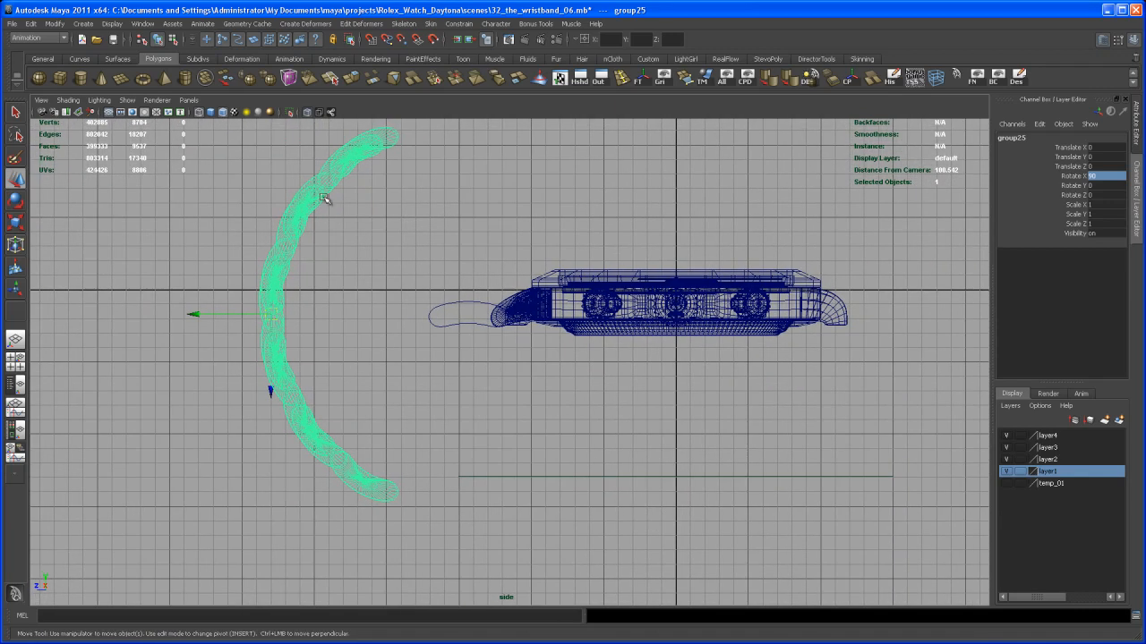
{"action": "left_click", "coordinate": [127, 100]}
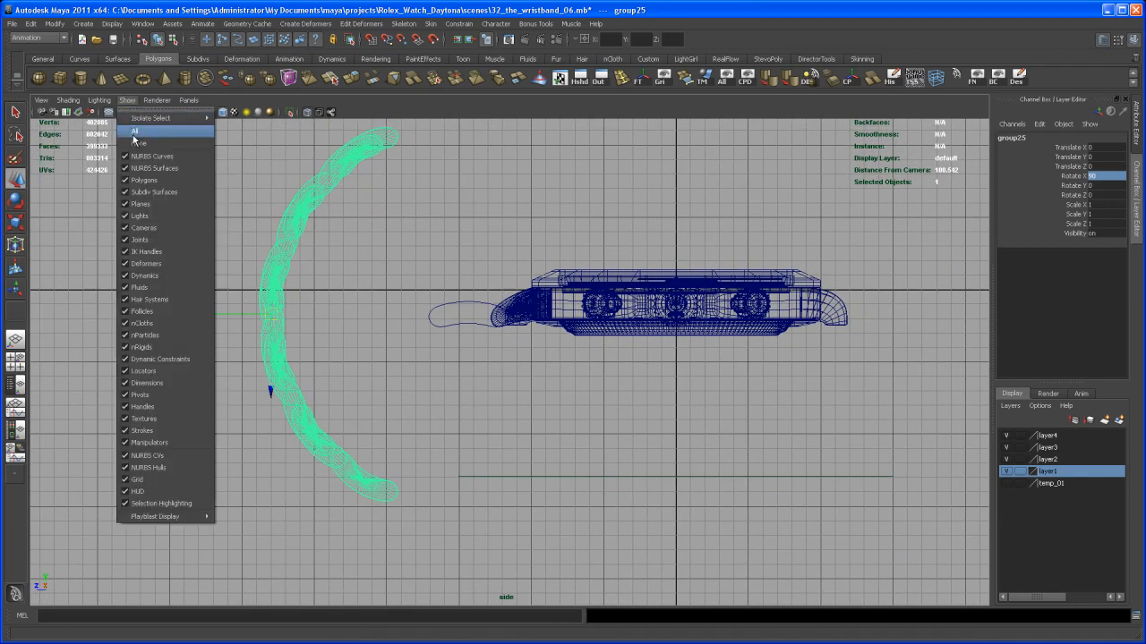
{"action": "left_click", "coordinate": [133, 157]}
{"action": "left_click", "coordinate": [127, 101]}
{"action": "left_click", "coordinate": [136, 166]}
{"action": "left_click_drag", "start_coordinate": [271, 320], "coordinate": [377, 502]}
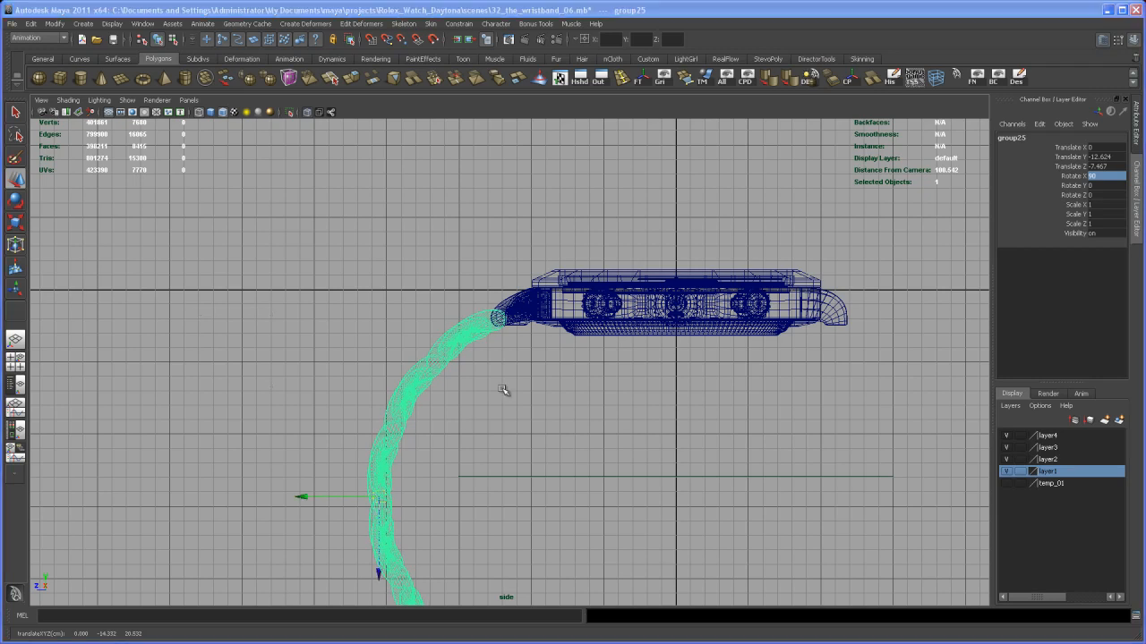
In the perspective view, nudge the wristband slightly closer to the case along Z, to a Translate Z of about -7.6
{"action": "key", "text": "space"}
{"action": "key", "text": "space"}
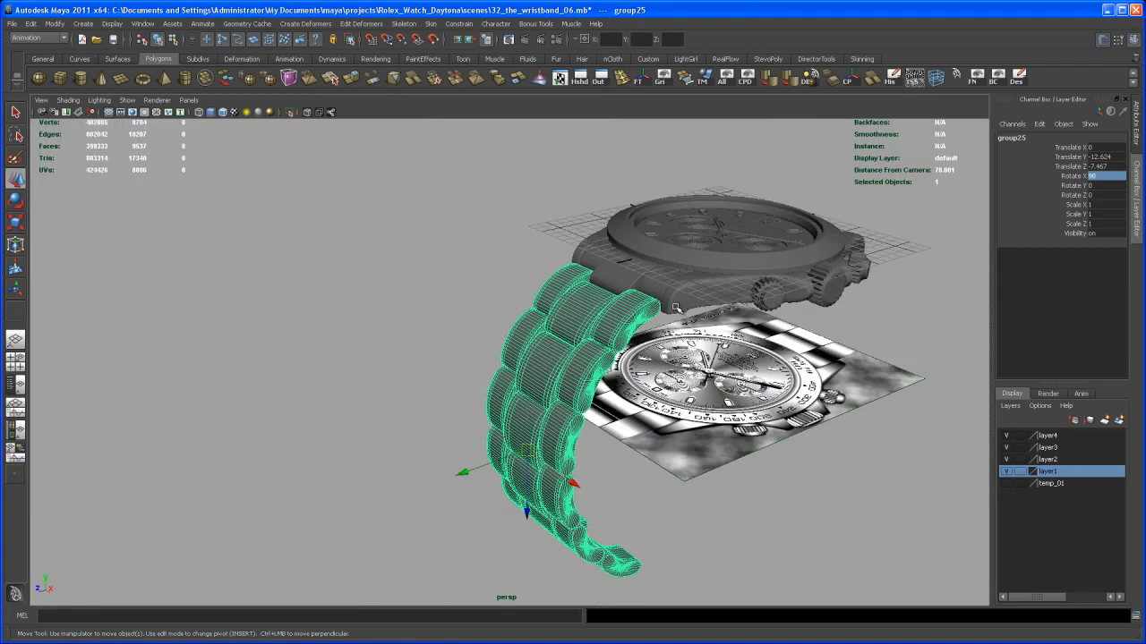
{"action": "left_click_drag", "start_coordinate": [654, 336], "coordinate": [832, 357], "text": "alt"}
{"action": "right_click_drag", "start_coordinate": [609, 358], "coordinate": [752, 440], "text": "alt"}
{"action": "left_click_drag", "start_coordinate": [752, 439], "coordinate": [570, 435], "text": "alt"}
{"action": "right_click_drag", "start_coordinate": [570, 435], "coordinate": [640, 501], "text": "alt"}
{"action": "middle_click_drag", "start_coordinate": [662, 467], "coordinate": [633, 438], "text": "alt"}
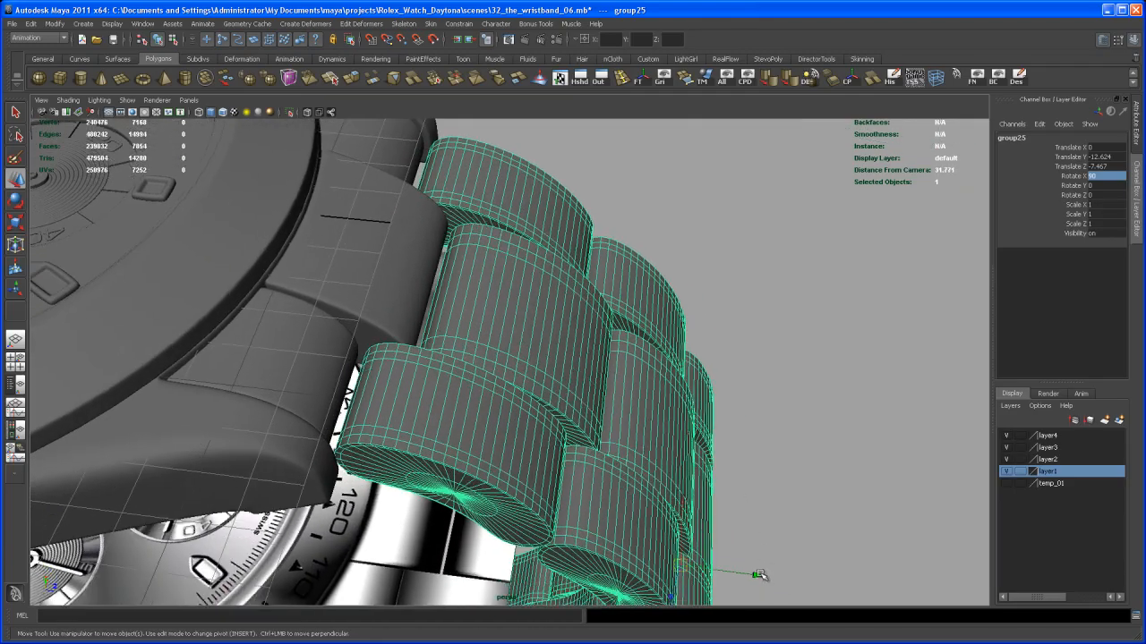
{"action": "left_click_drag", "start_coordinate": [759, 578], "coordinate": [757, 579]}
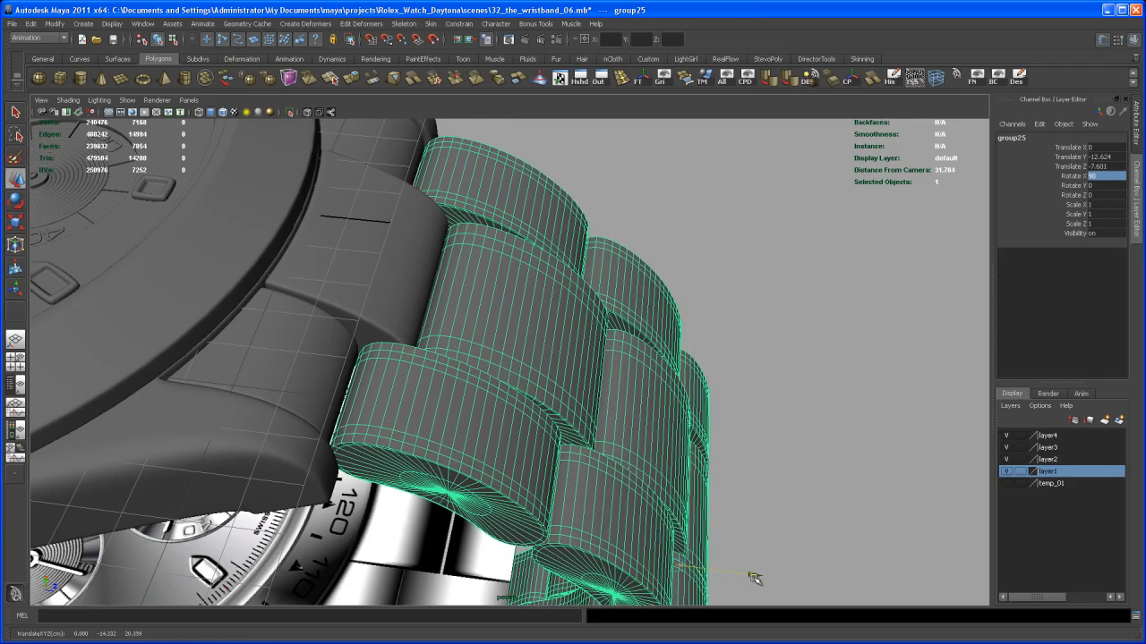
Clear the selection and examine how the curved wristband joins and hangs from the watch case from several angles
{"action": "left_click_drag", "start_coordinate": [740, 521], "coordinate": [654, 379], "text": "alt"}
{"action": "left_click", "coordinate": [669, 427]}
{"action": "mouse_move", "coordinate": [670, 427]}
{"action": "left_mouse_down", "text": "alt"}
{"action": "mouse_move", "coordinate": [609, 403]}
{"action": "mouse_move", "coordinate": [662, 425]}
{"action": "left_mouse_up", "text": "alt"}
{"action": "right_click_drag", "start_coordinate": [662, 425], "coordinate": [596, 384], "text": "alt"}
{"action": "left_click_drag", "start_coordinate": [596, 384], "coordinate": [601, 418], "text": "alt"}
{"action": "right_click_drag", "start_coordinate": [602, 419], "coordinate": [573, 403], "text": "alt"}
{"action": "left_click_drag", "start_coordinate": [573, 403], "coordinate": [543, 463], "text": "alt"}
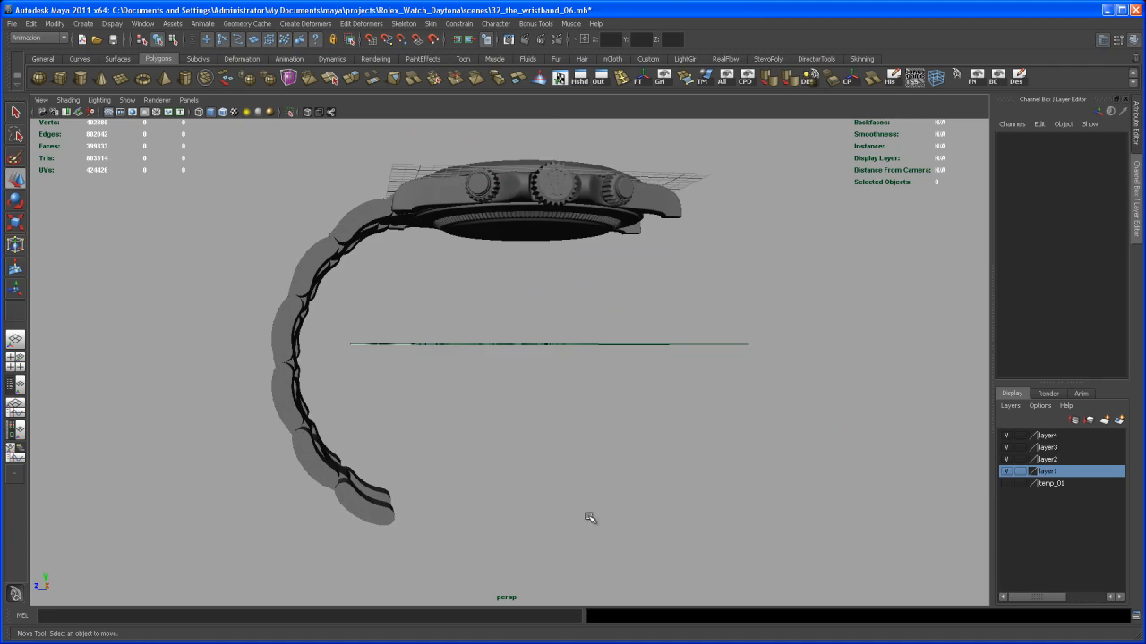
{"action": "left_click_drag", "start_coordinate": [438, 506], "coordinate": [409, 495], "text": "alt"}
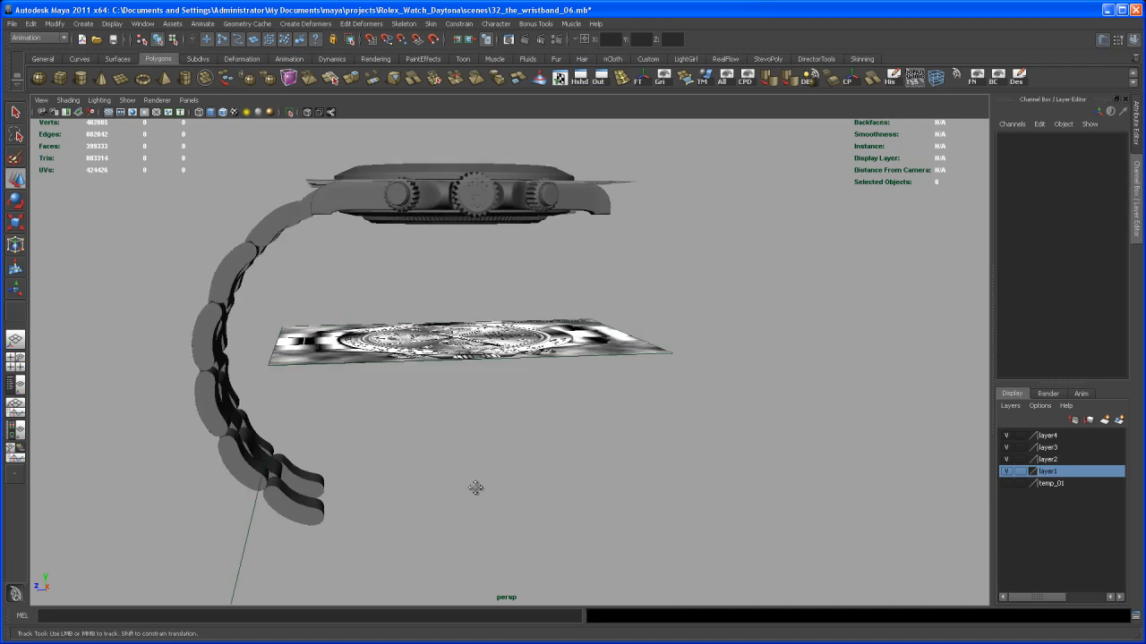
{"action": "mouse_move", "coordinate": [430, 457]}
{"action": "left_mouse_down", "text": "alt"}
{"action": "mouse_move", "coordinate": [424, 486]}
{"action": "mouse_move", "coordinate": [424, 475]}
{"action": "mouse_move", "coordinate": [435, 483]}
{"action": "mouse_move", "coordinate": [426, 446]}
{"action": "left_mouse_up", "text": "alt"}
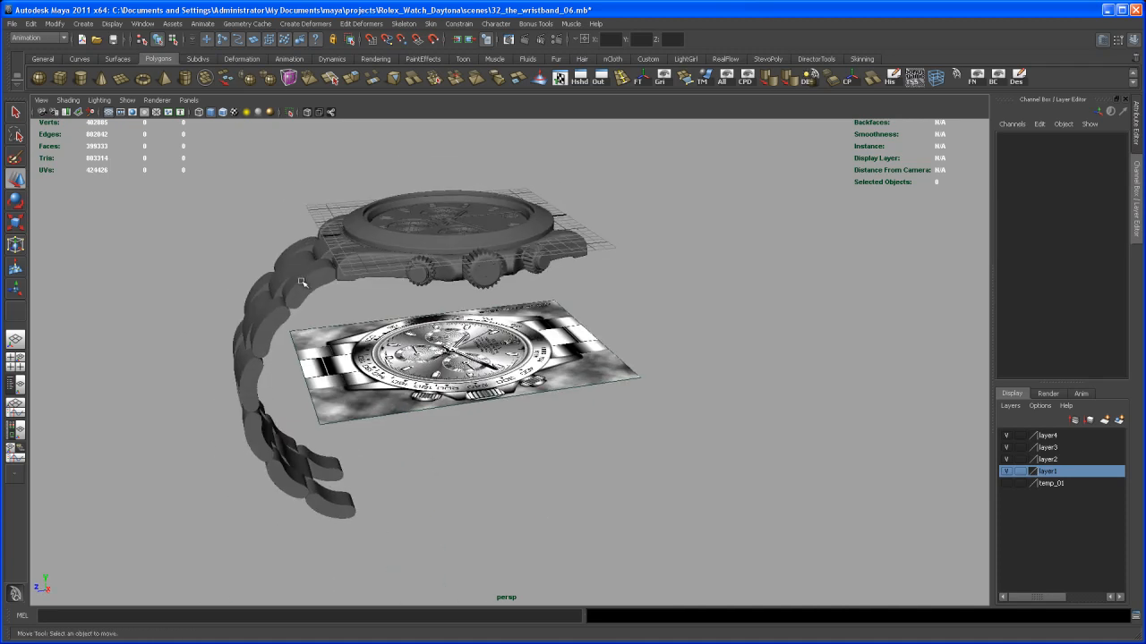
{"action": "mouse_move", "coordinate": [531, 456]}
{"action": "left_mouse_down", "text": "alt"}
{"action": "mouse_move", "coordinate": [491, 425]}
{"action": "mouse_move", "coordinate": [517, 419]}
{"action": "mouse_move", "coordinate": [522, 450]}
{"action": "mouse_move", "coordinate": [511, 442]}
{"action": "mouse_move", "coordinate": [549, 442]}
{"action": "mouse_move", "coordinate": [539, 448]}
{"action": "left_mouse_up", "text": "alt"}
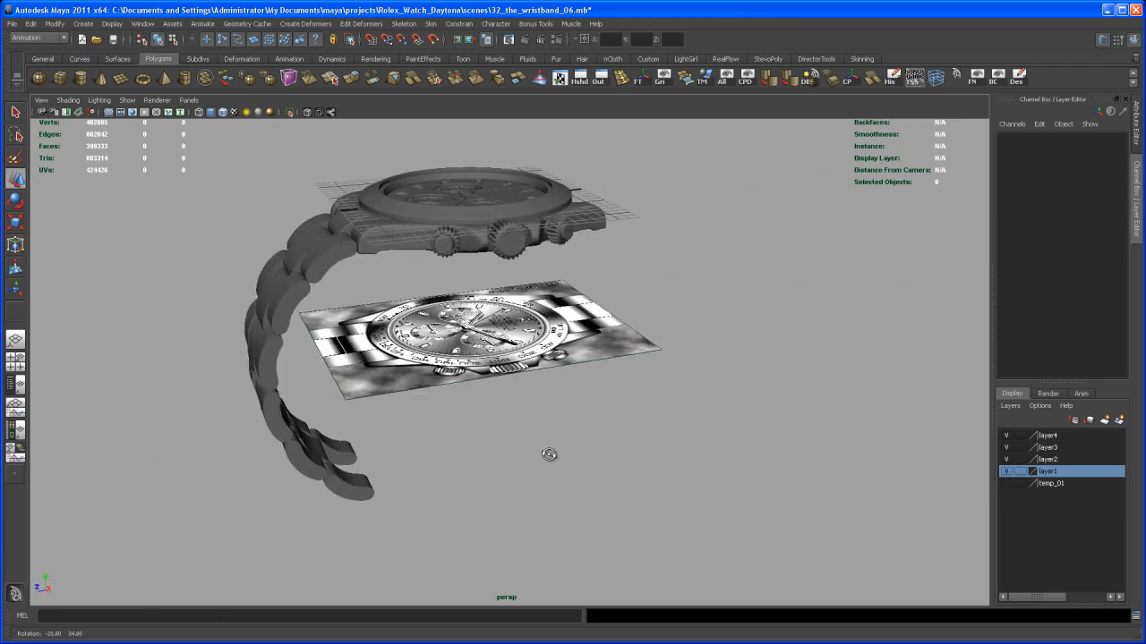
{"action": "right_click_drag", "start_coordinate": [539, 449], "coordinate": [550, 420], "text": "alt"}
{"action": "left_click_drag", "start_coordinate": [549, 421], "coordinate": [562, 452], "text": "alt"}
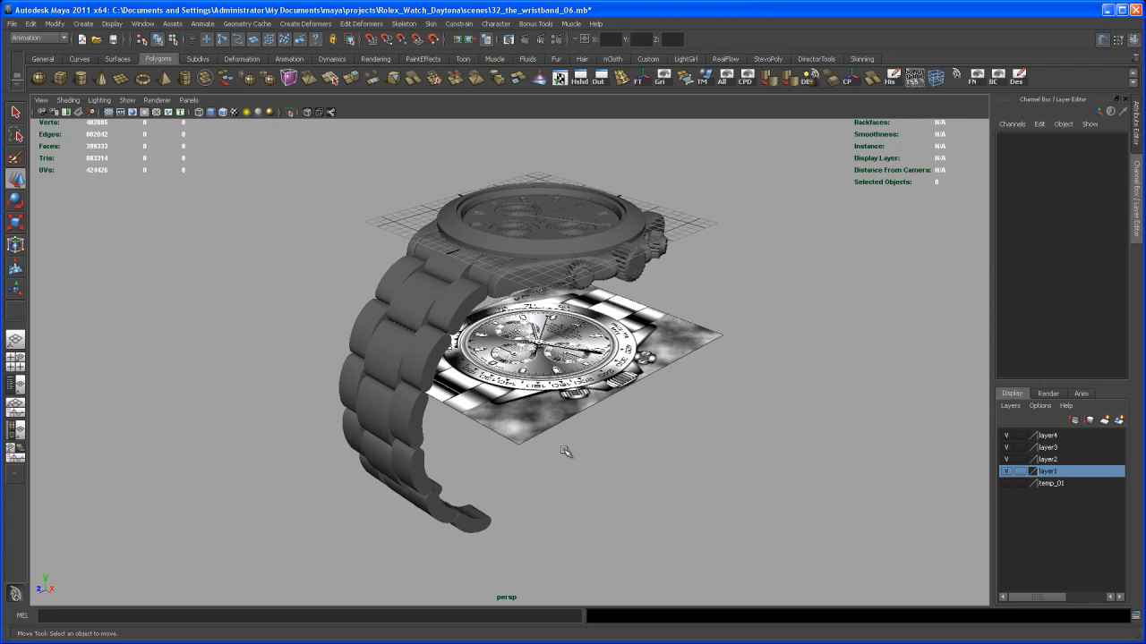